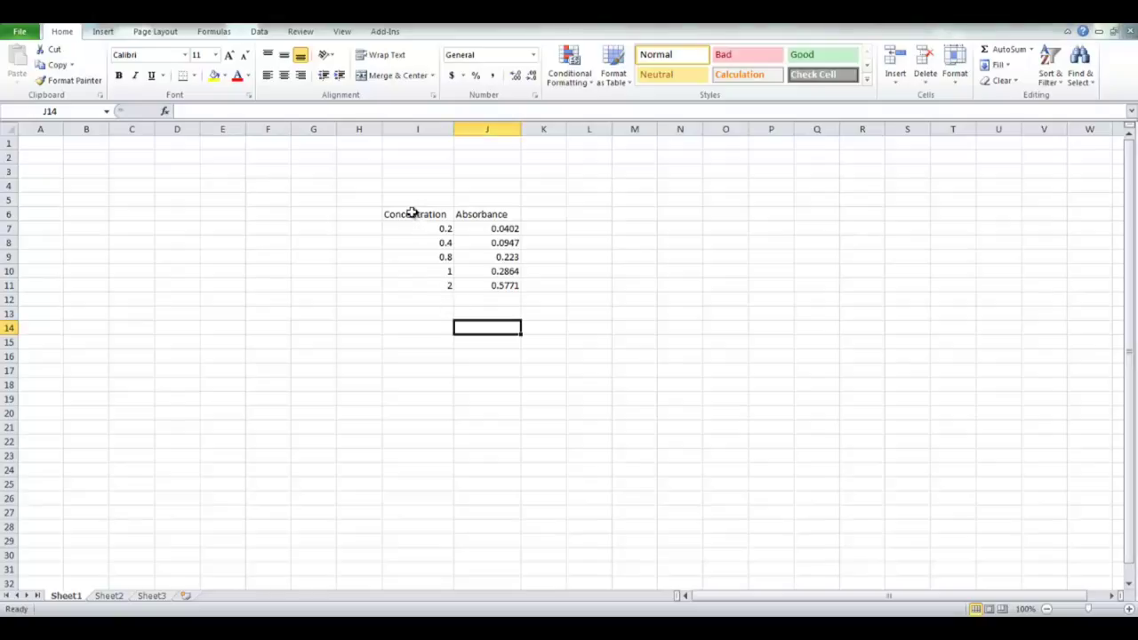
Insert a markers-only scatter chart from the concentration and absorbance values in I7:J11
drag(413, 214, 491, 282)
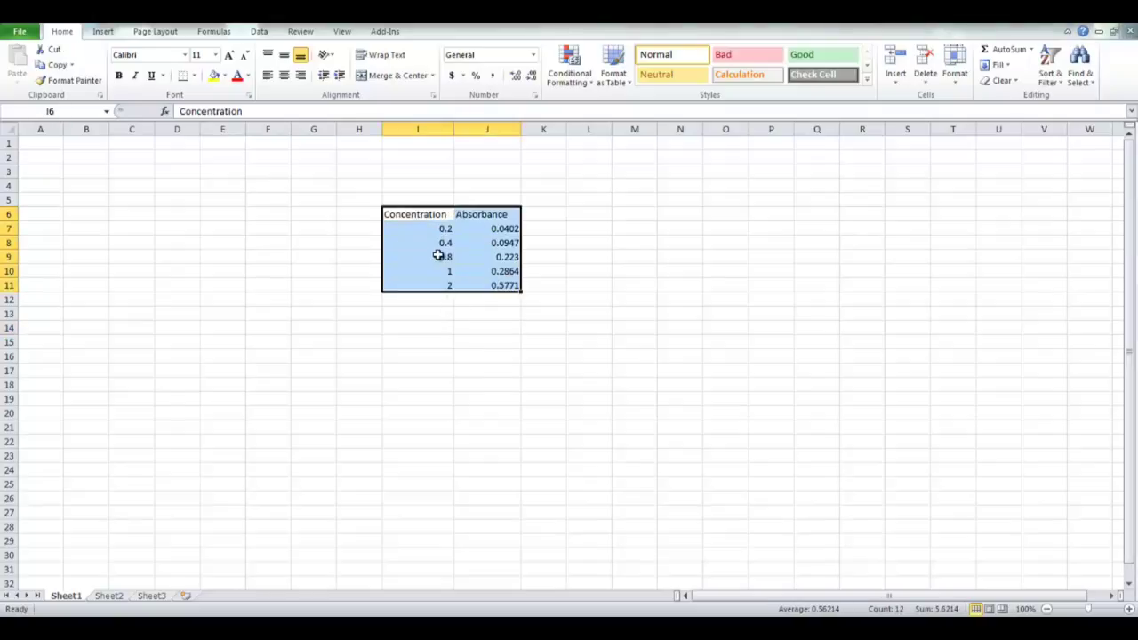
drag(421, 228, 483, 282)
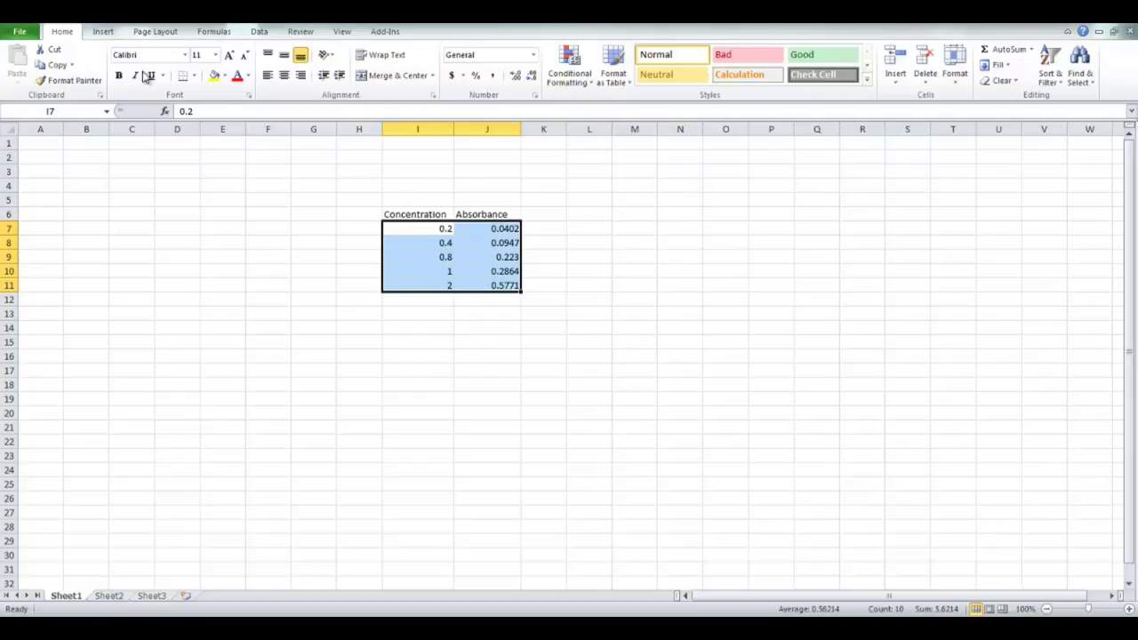
click(104, 32)
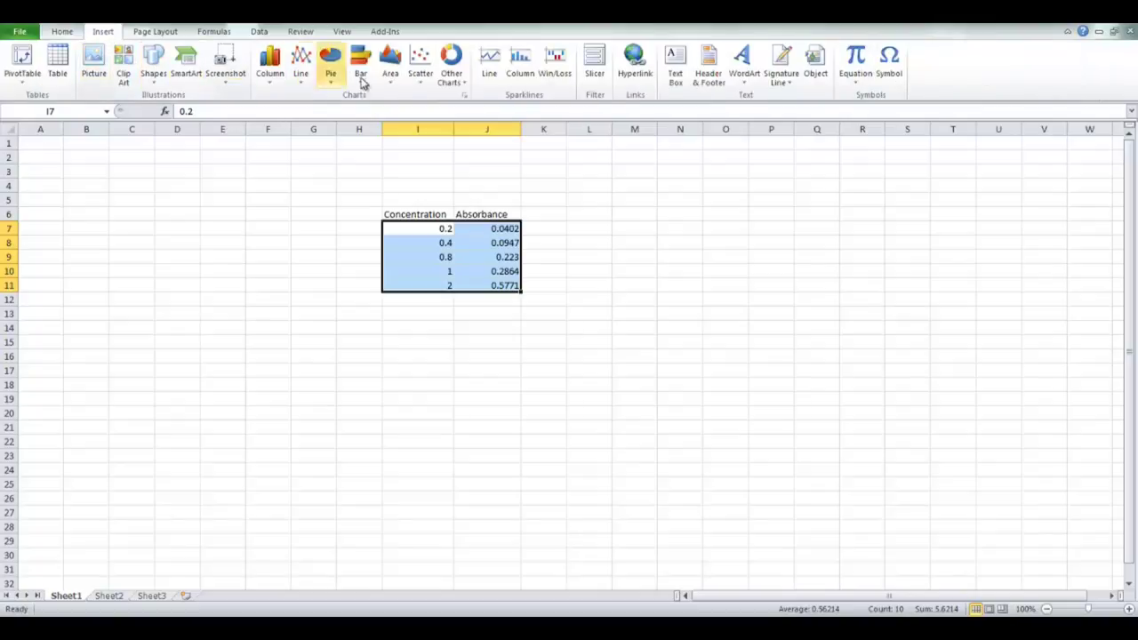
click(417, 71)
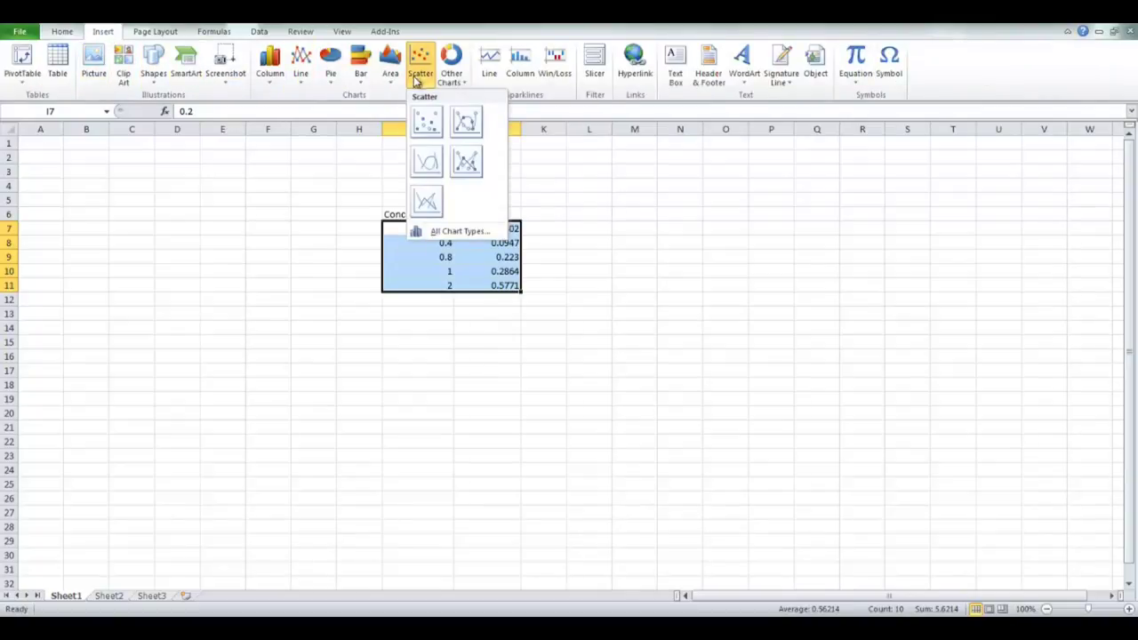
click(425, 131)
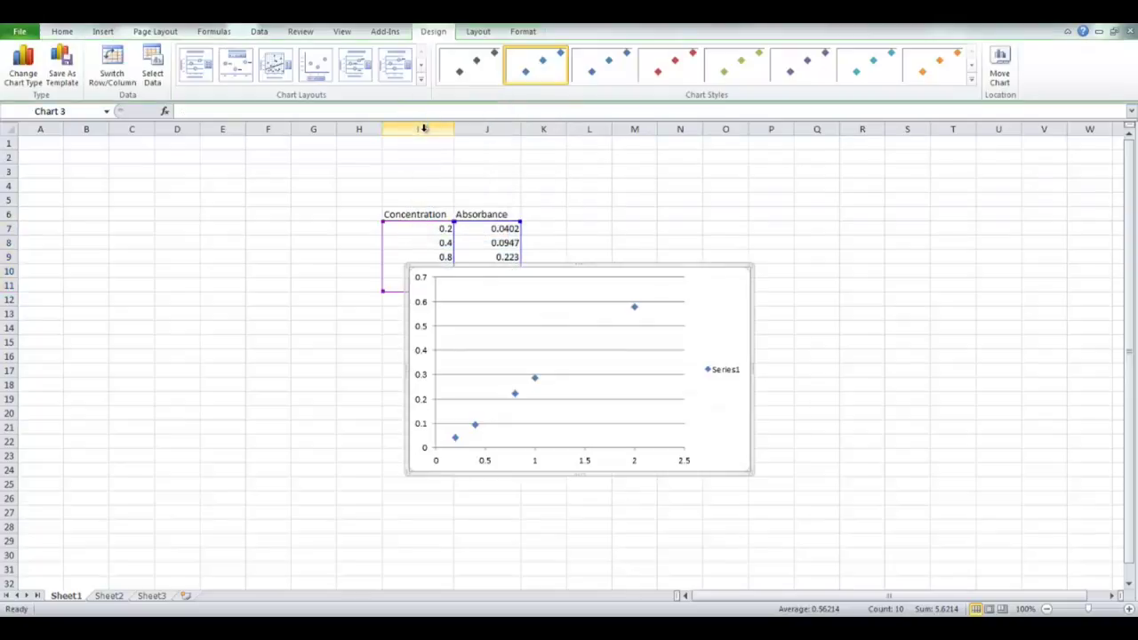
Move the scatter chart to a new sheet named "Graph!"
right_click(714, 292)
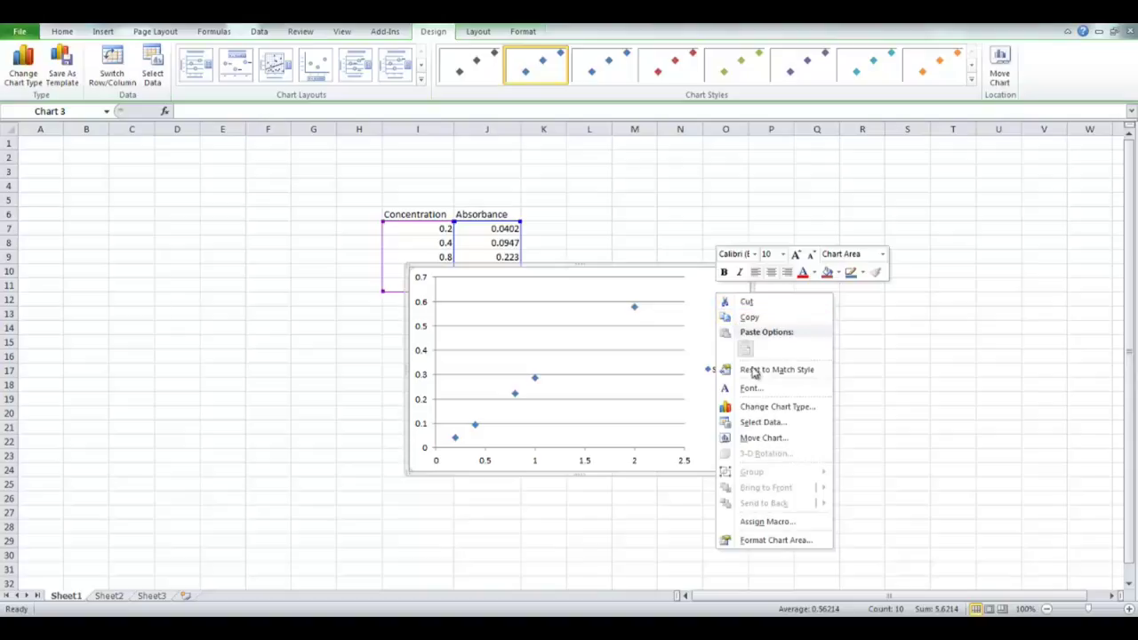
click(762, 438)
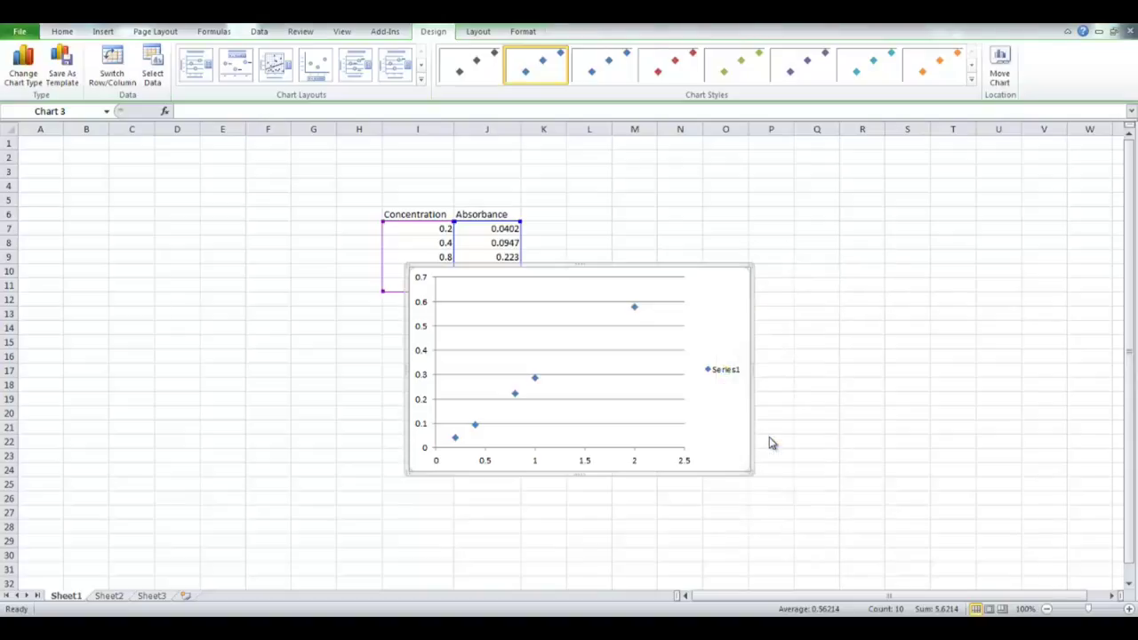
click(704, 418)
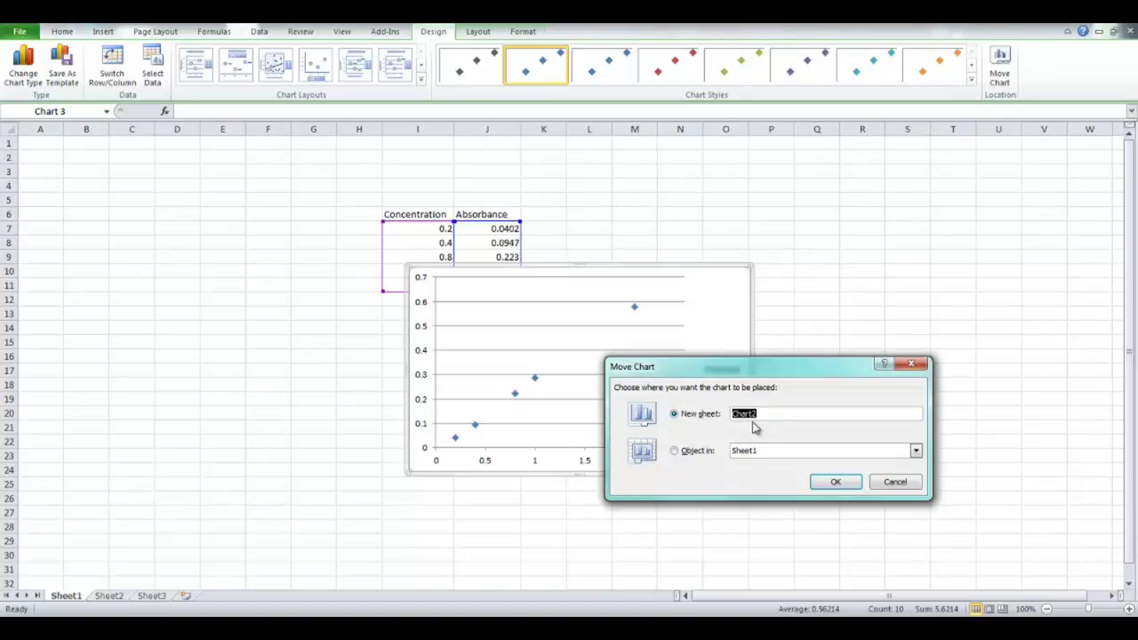
text(Graph1)
click(841, 483)
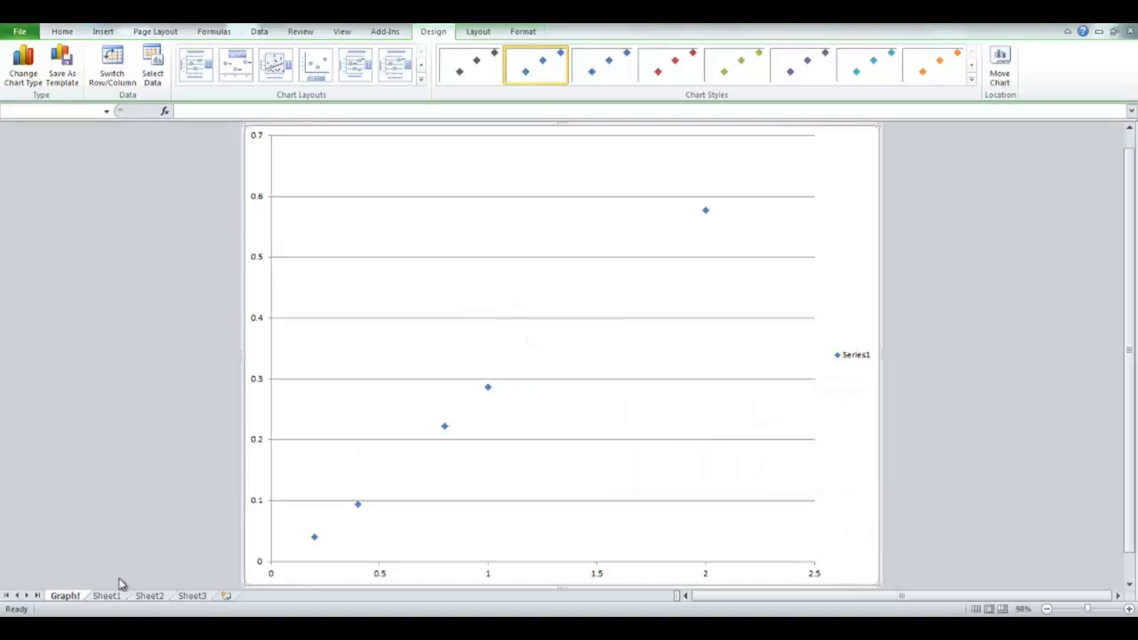
View the source data on Sheet1, return to the Graph! sheet and delete the chart's Series1 legend
click(106, 596)
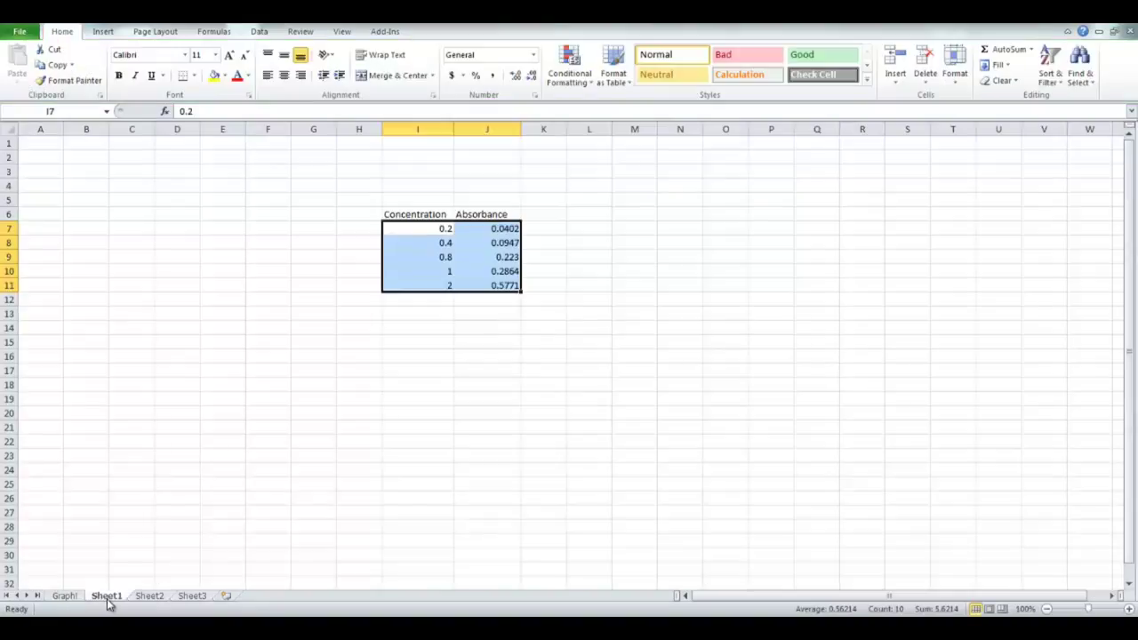
click(64, 597)
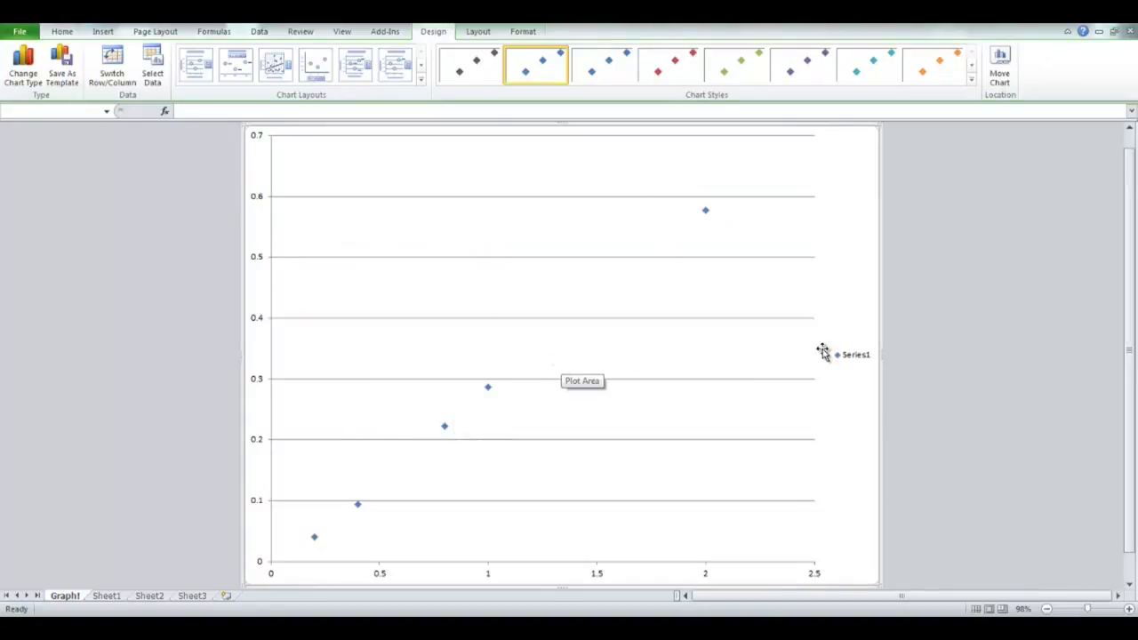
click(862, 360)
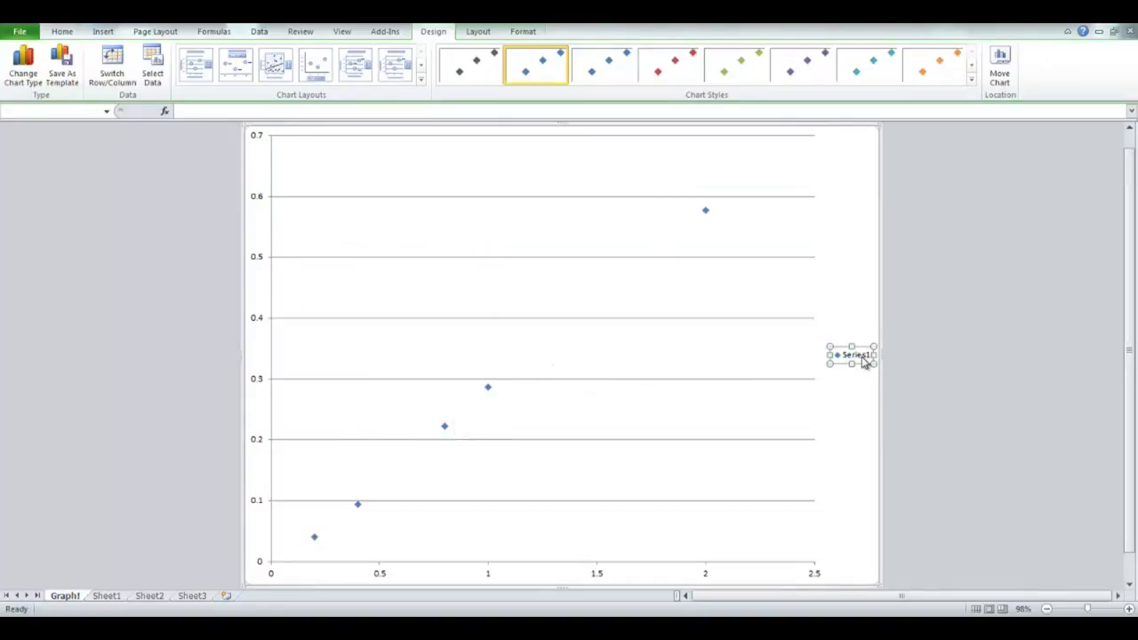
key(Delete)
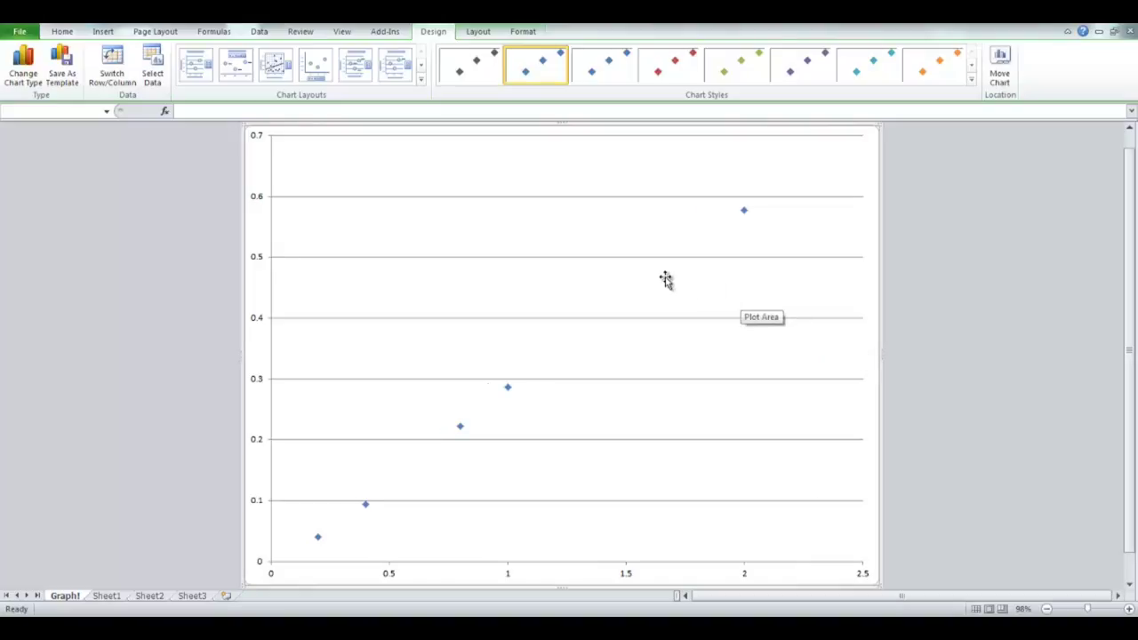
Add a centered overlay title to the chart
click(478, 34)
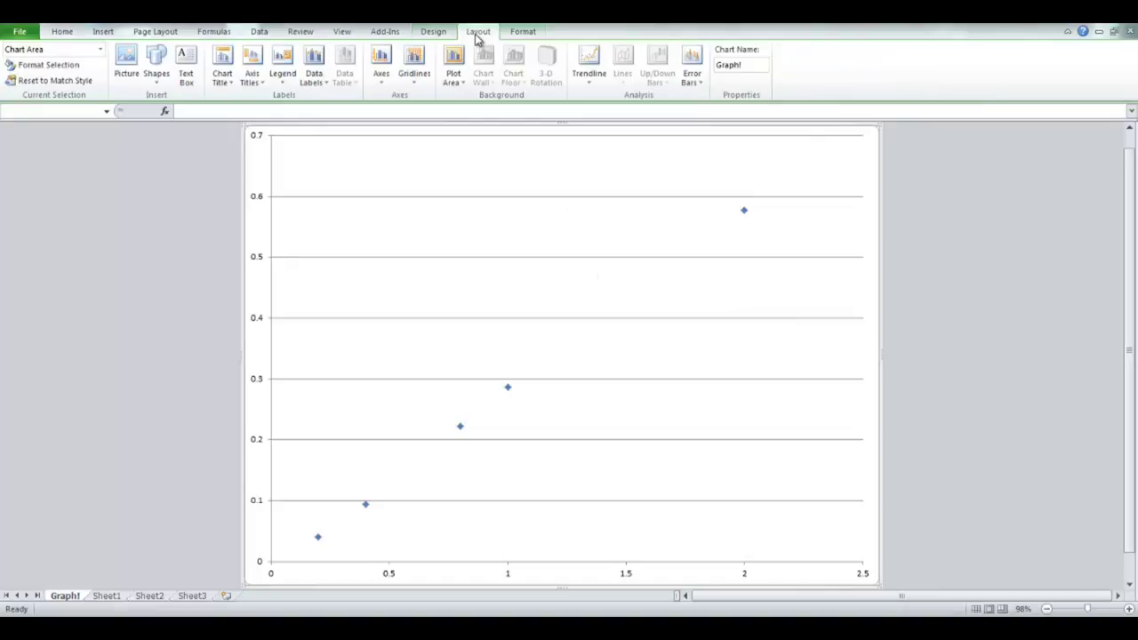
click(229, 85)
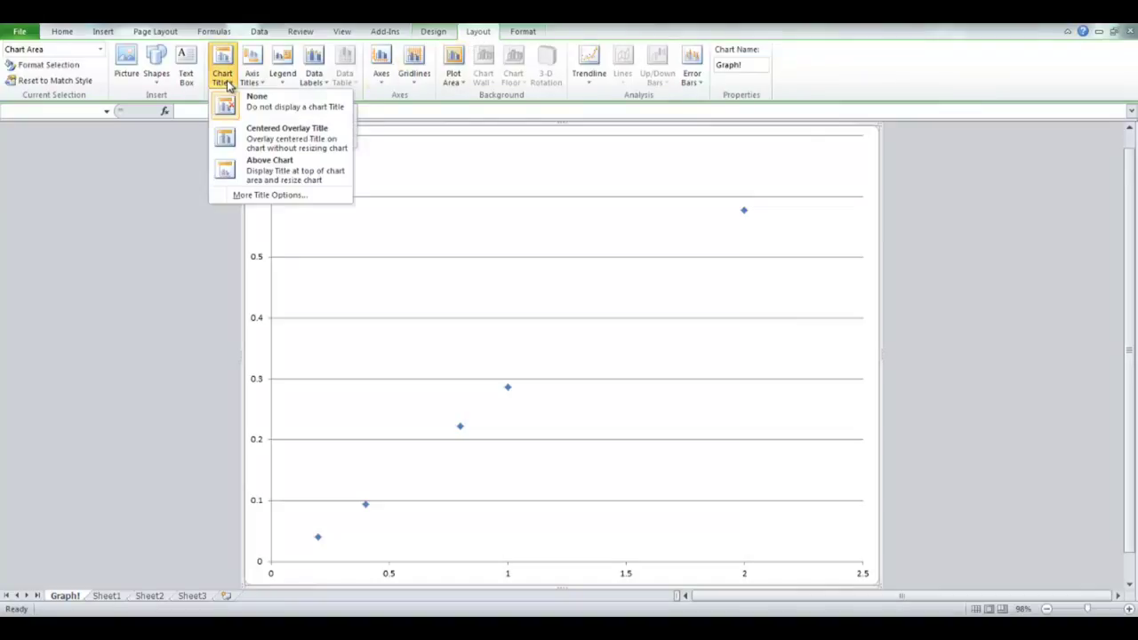
click(301, 147)
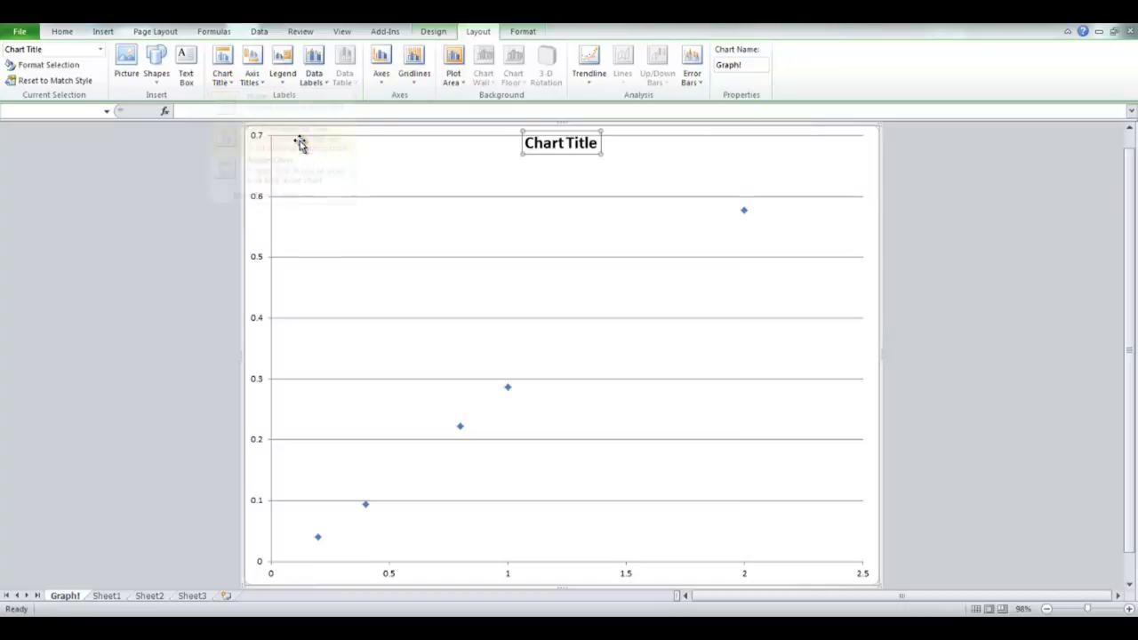
Replace the placeholder chart title with "Figure 1. Absorbance of Zinc Standard Solutions of Various Concentrations."
double_click(560, 143)
key(Delete)
key(Delete)
key(Delete)
key(Delete)
key(Delete)
key(Delete)
key(Delete)
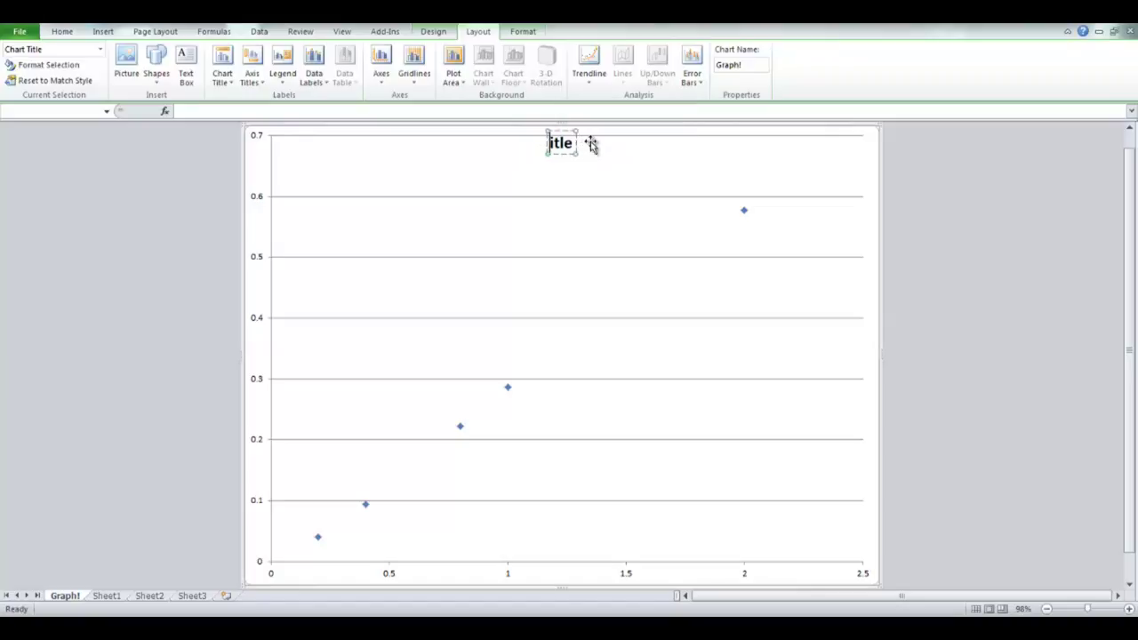
text(Figur)
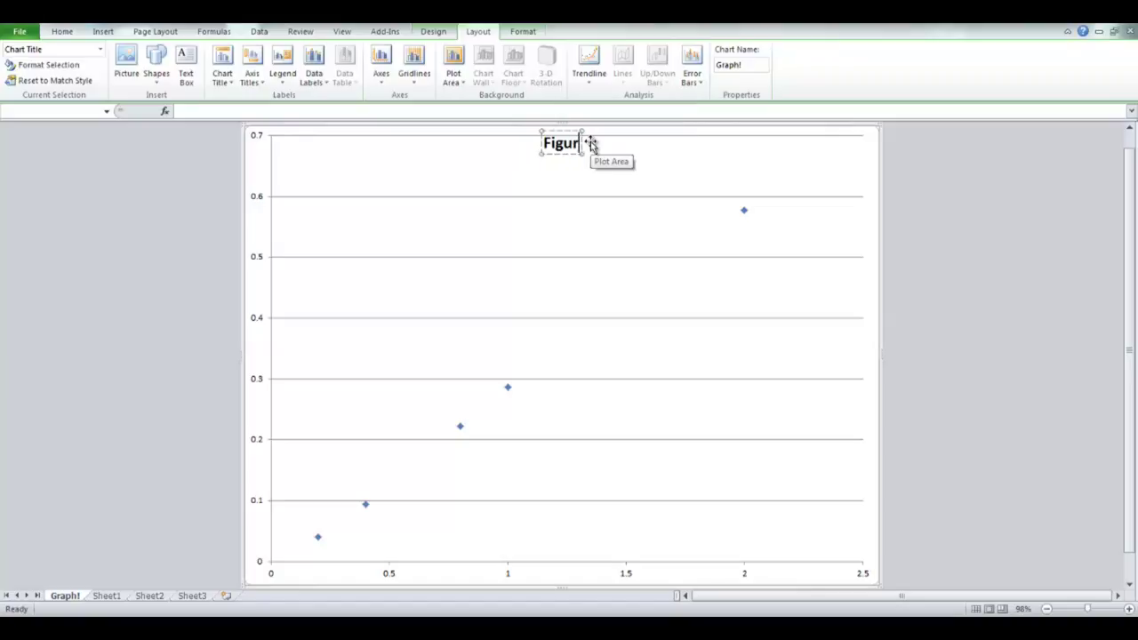
text(e 1. Absorbanm)
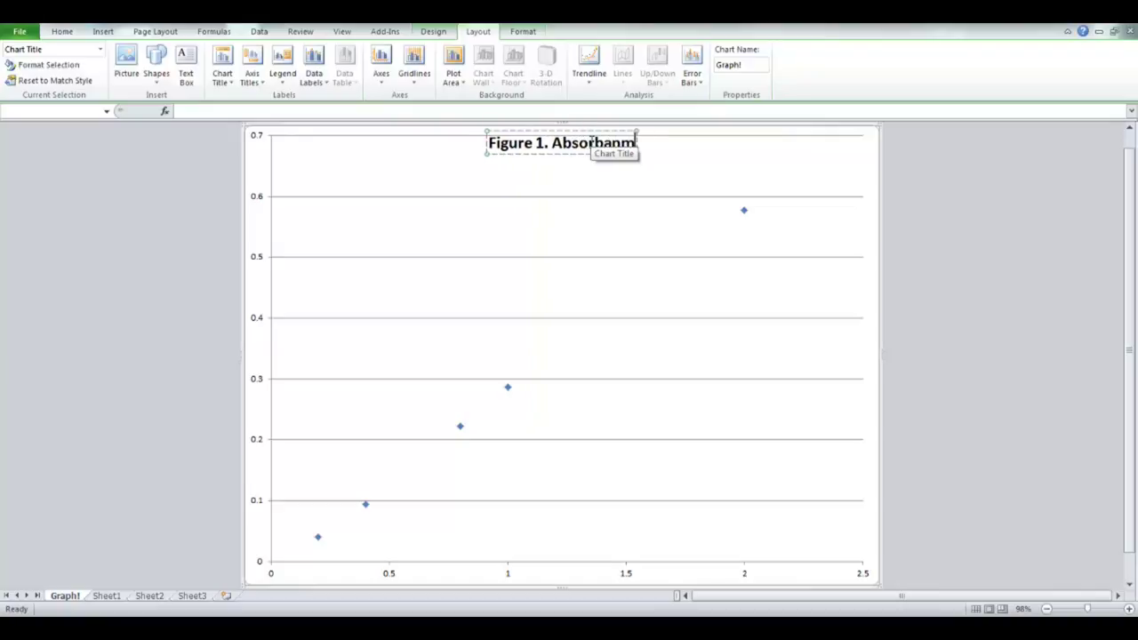
key(BackSpace)
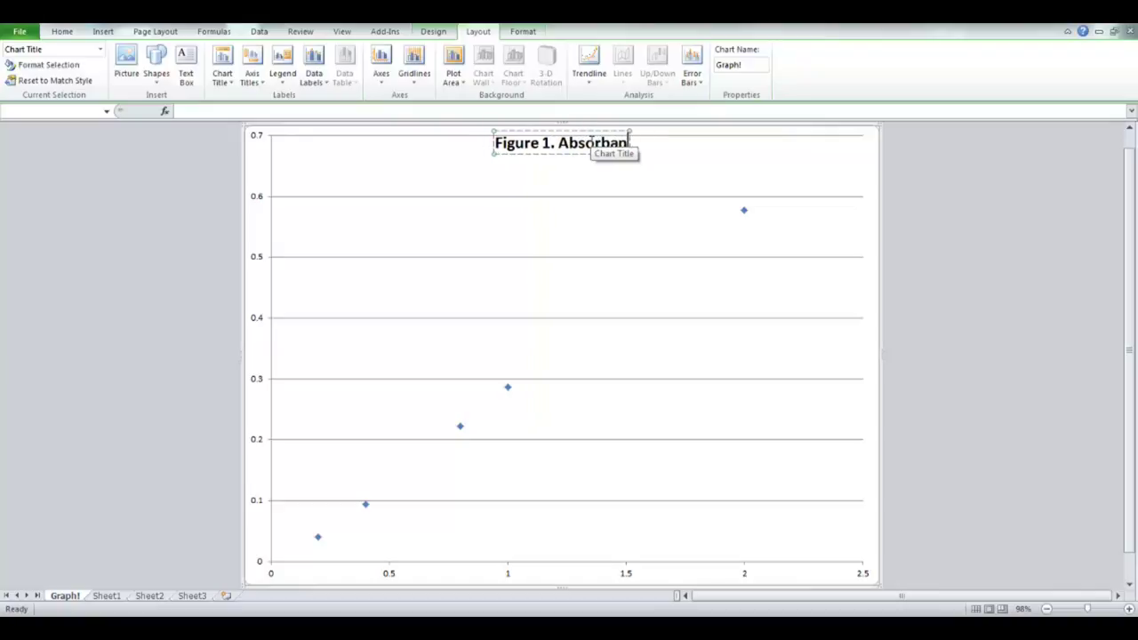
text(ce of AZi)
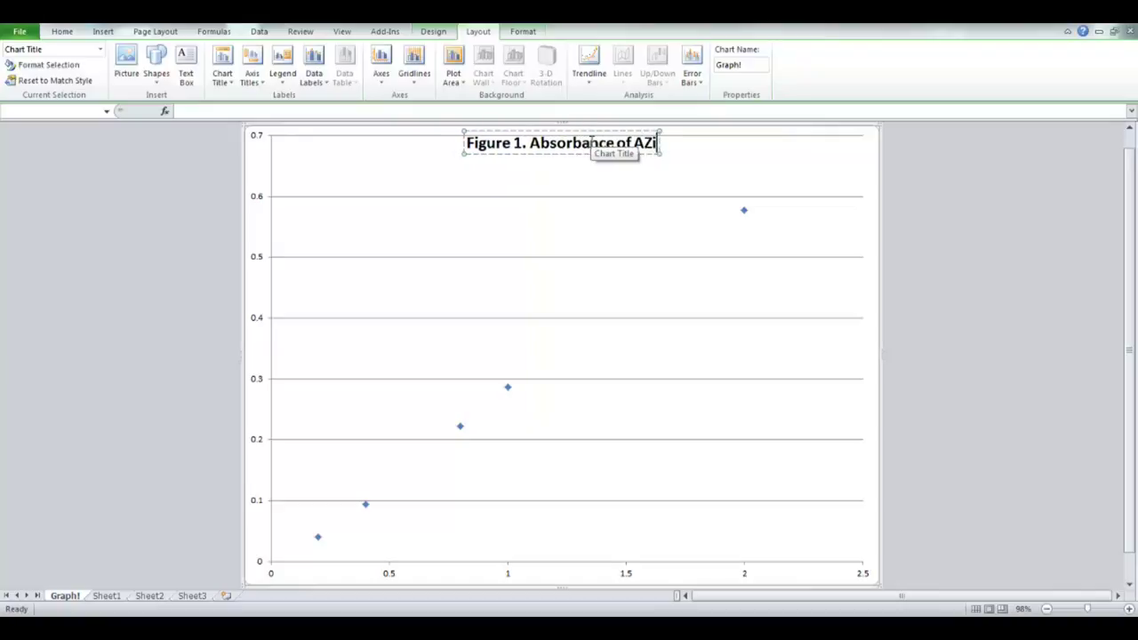
key(BackSpace)
key(BackSpace)
key(BackSpace)
text(Zinc)
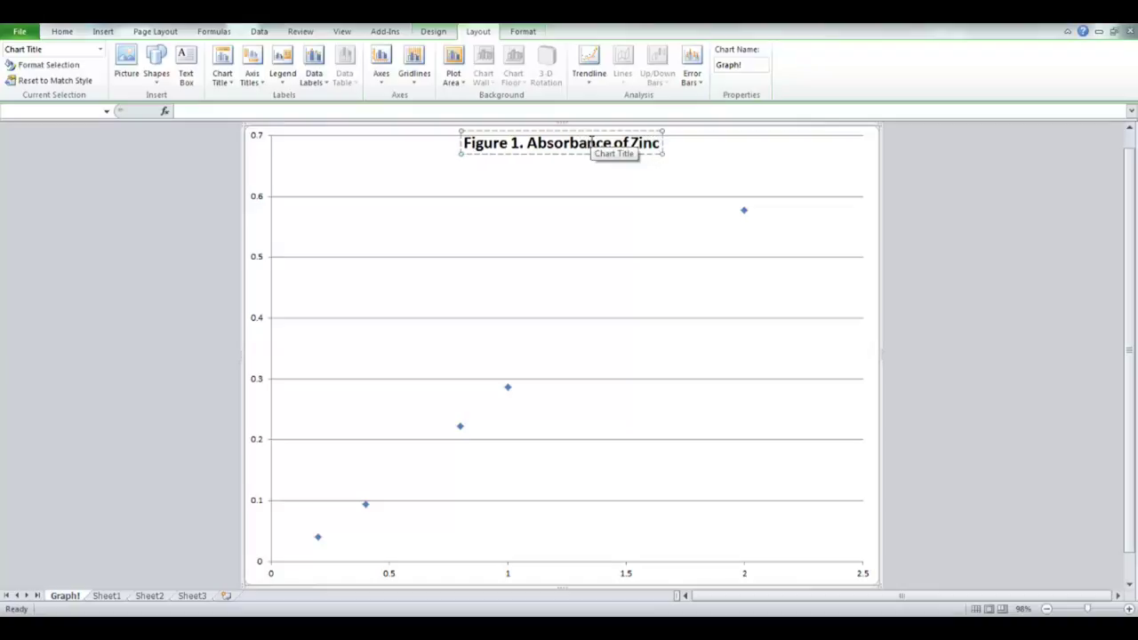
text( Standard S)
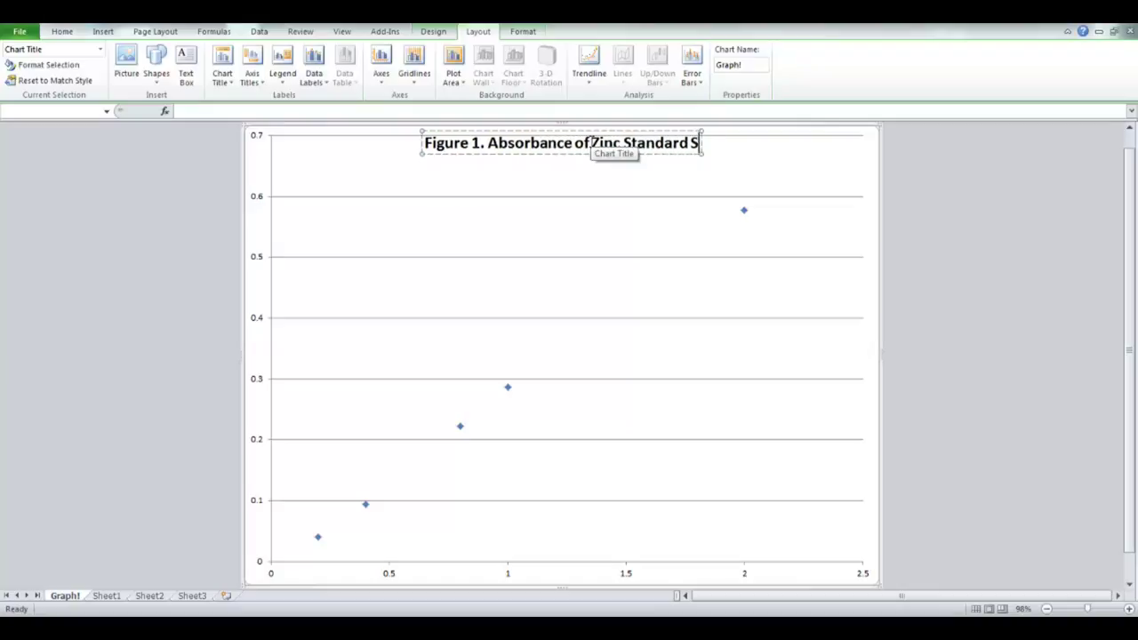
text(olutions of)
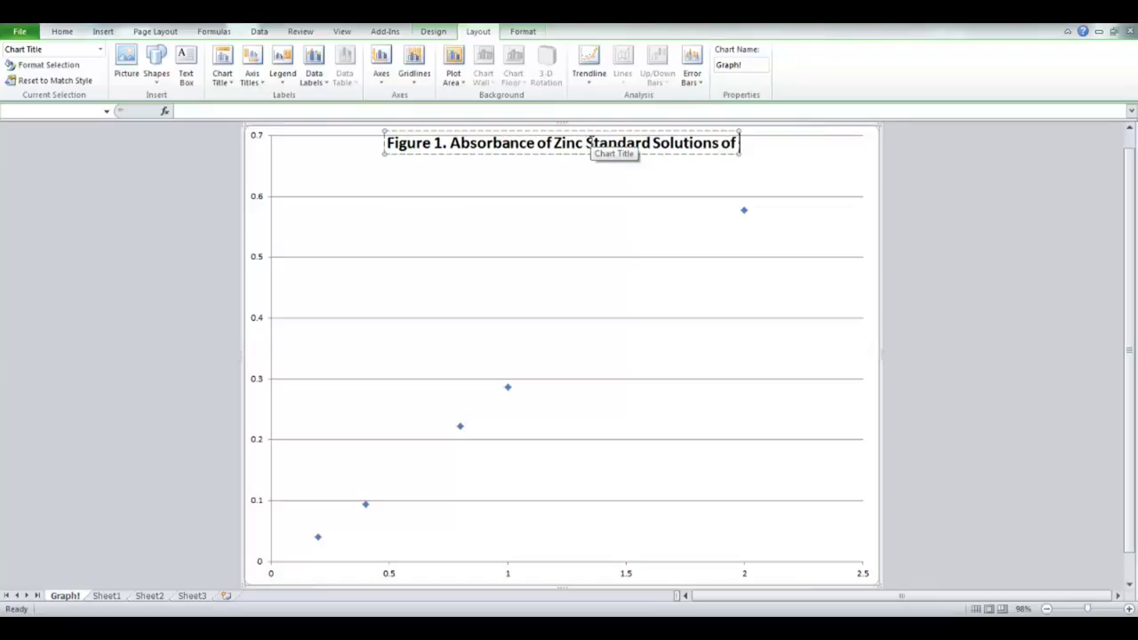
text( Various)
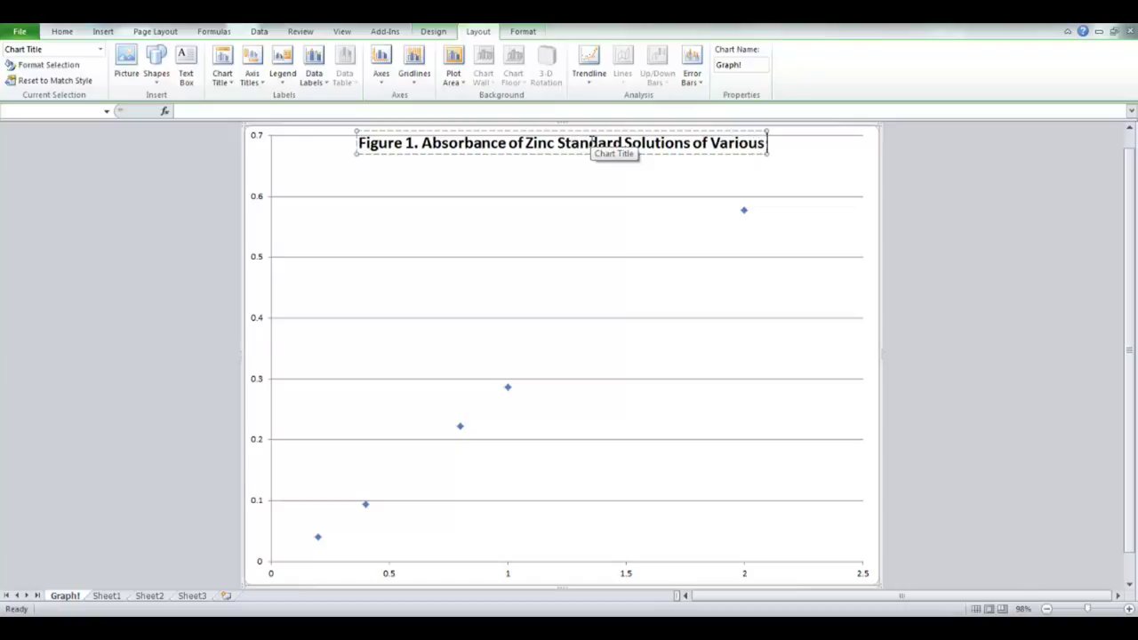
text( COncen)
key(BackSpace)
key(BackSpace)
key(BackSpace)
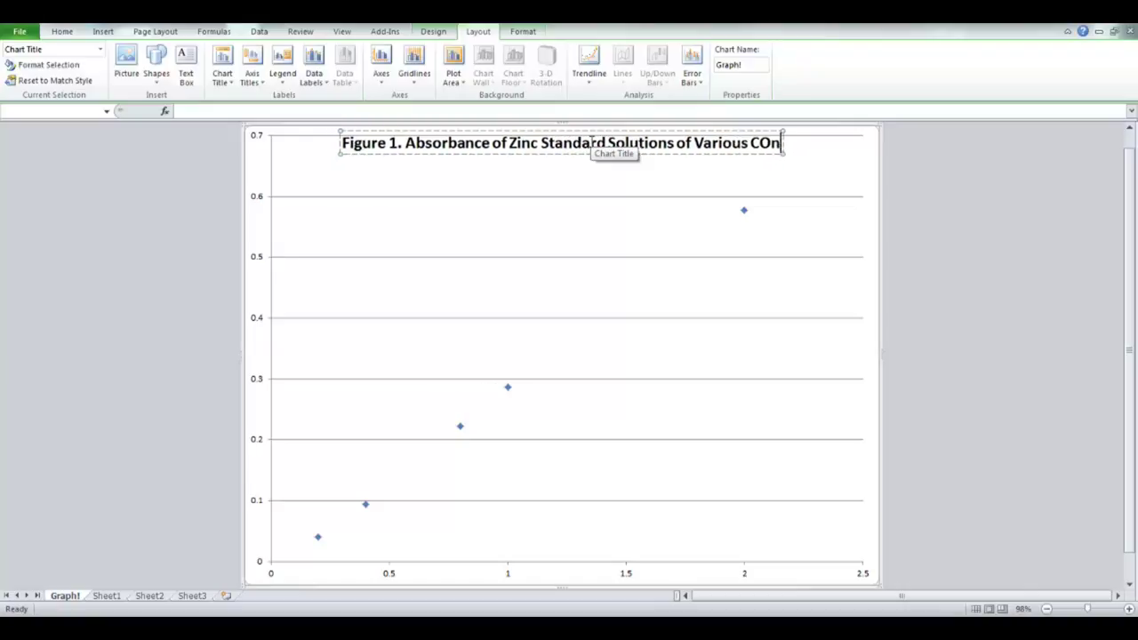
key(BackSpace)
key(BackSpace)
text(oncen)
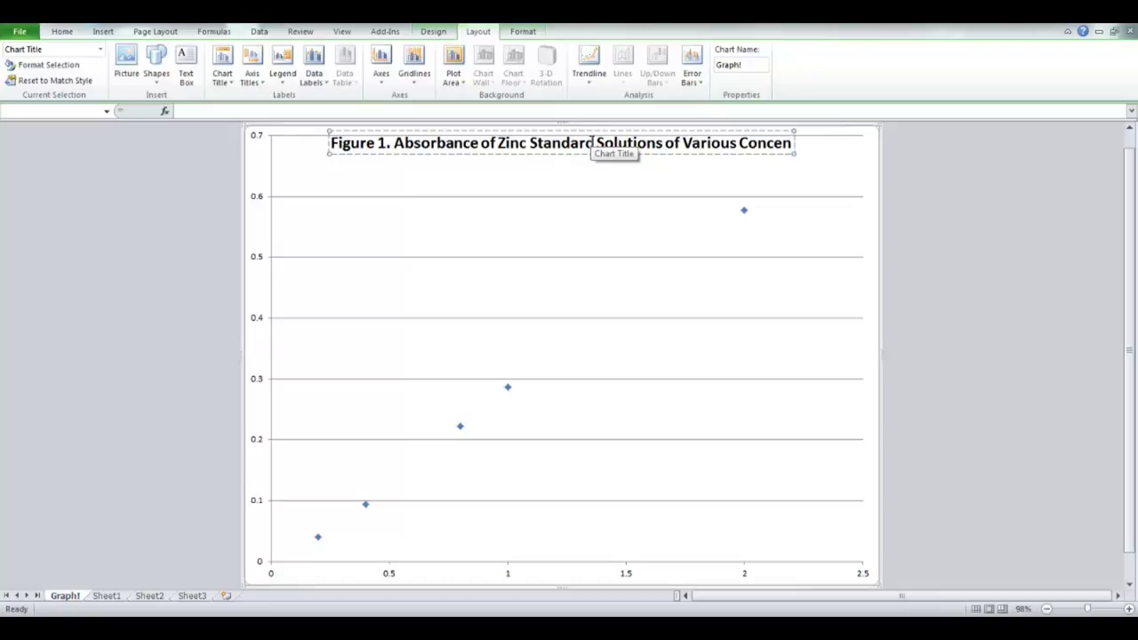
text(trations)
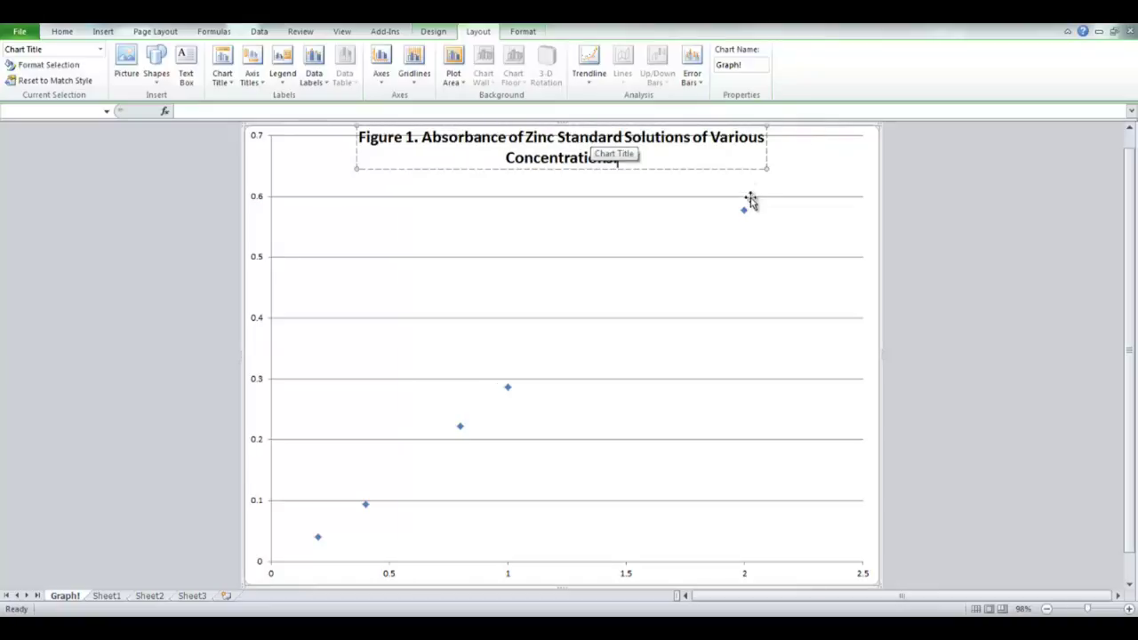
text(.)
Shrink the plot area by lowering its upper edge until it sits just below the two-line chart title
click(729, 256)
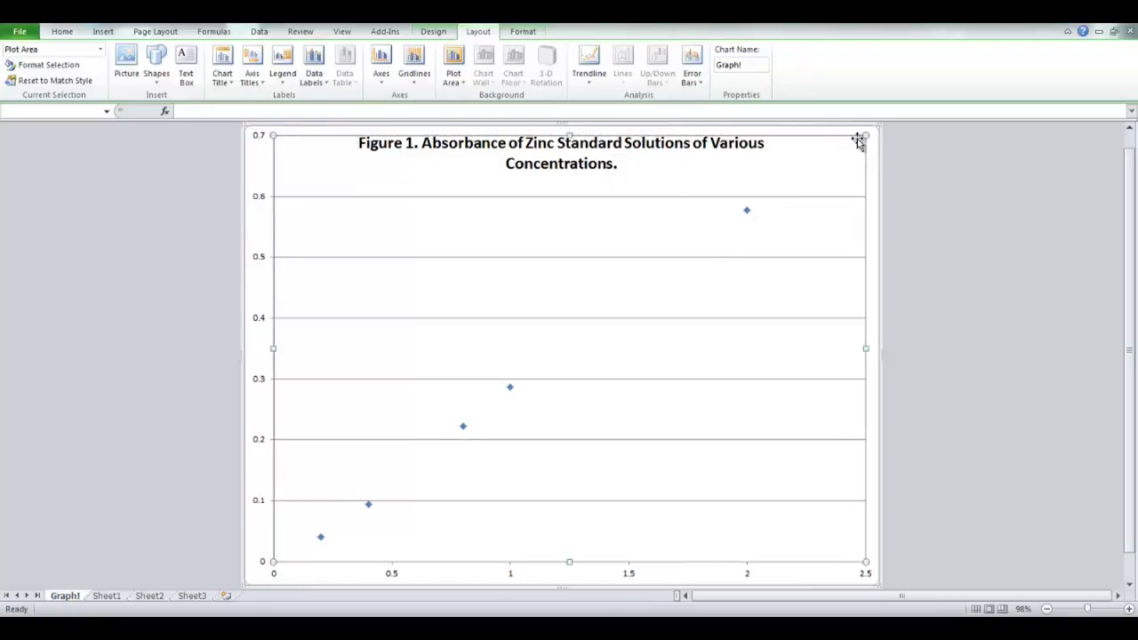
drag(865, 155, 863, 176)
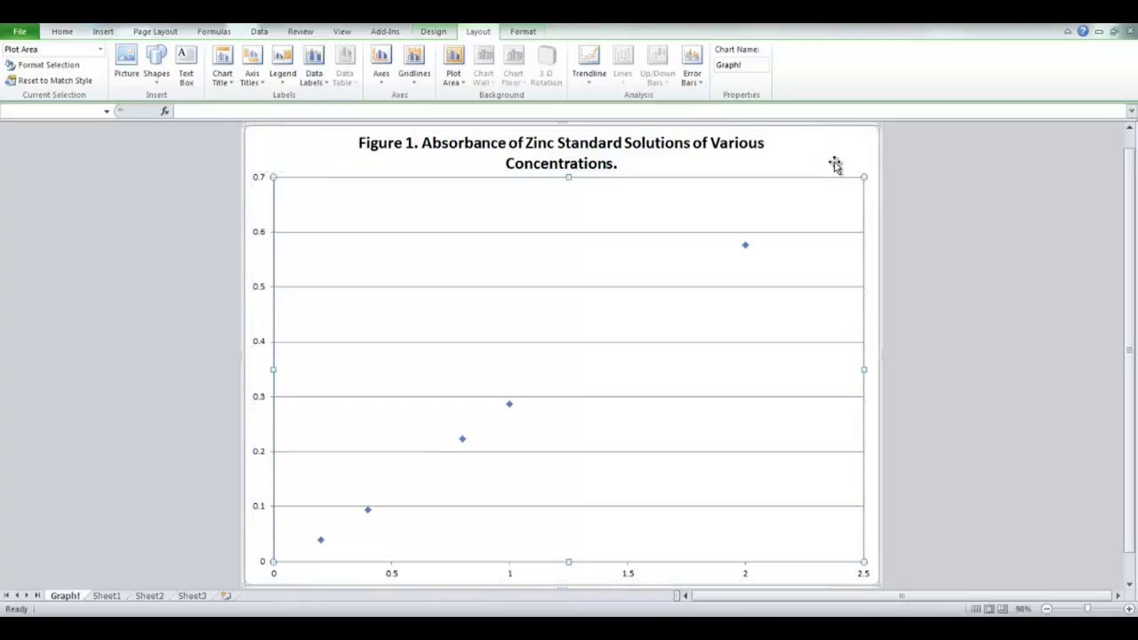
click(834, 164)
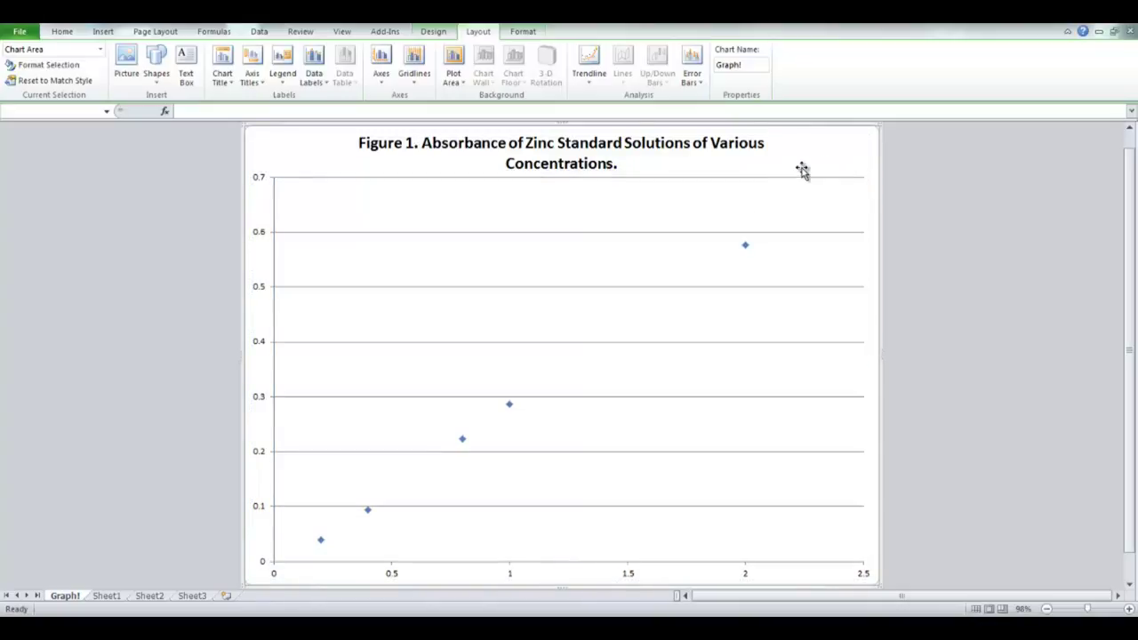
Add a primary horizontal axis title below the axis and a rotated primary vertical axis title
click(252, 79)
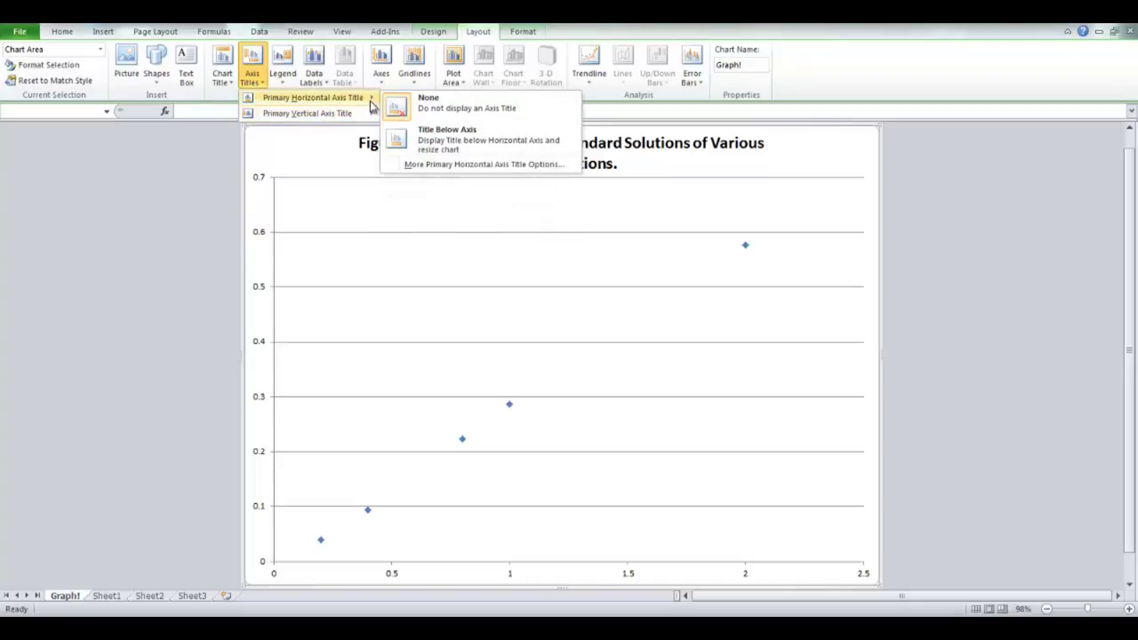
click(437, 142)
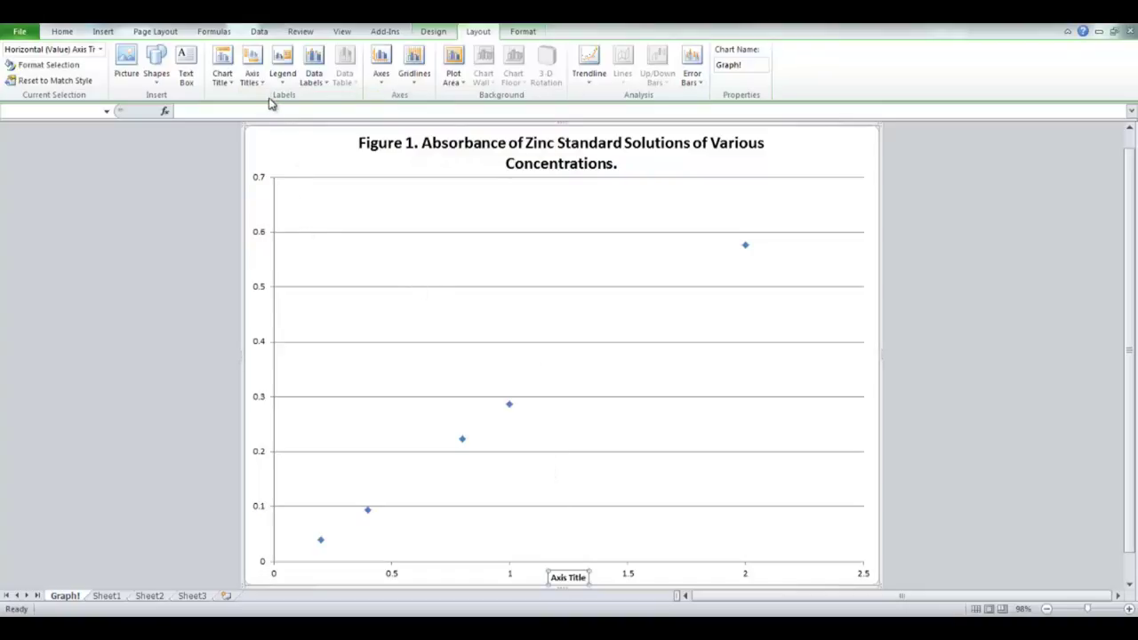
click(251, 71)
mouse_move(326, 114)
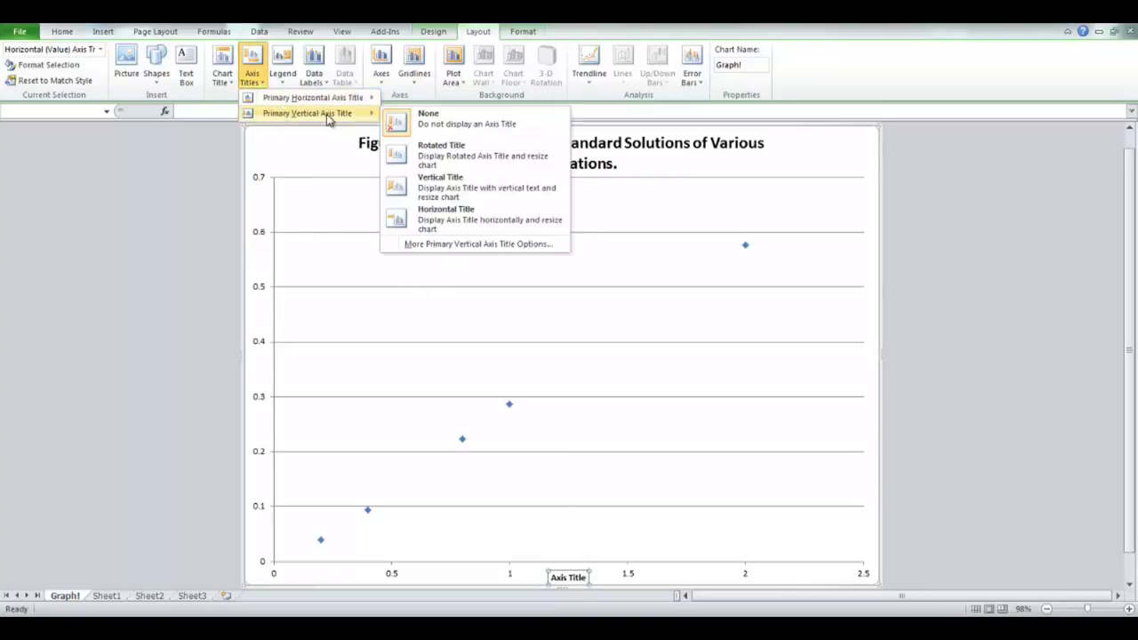
click(460, 155)
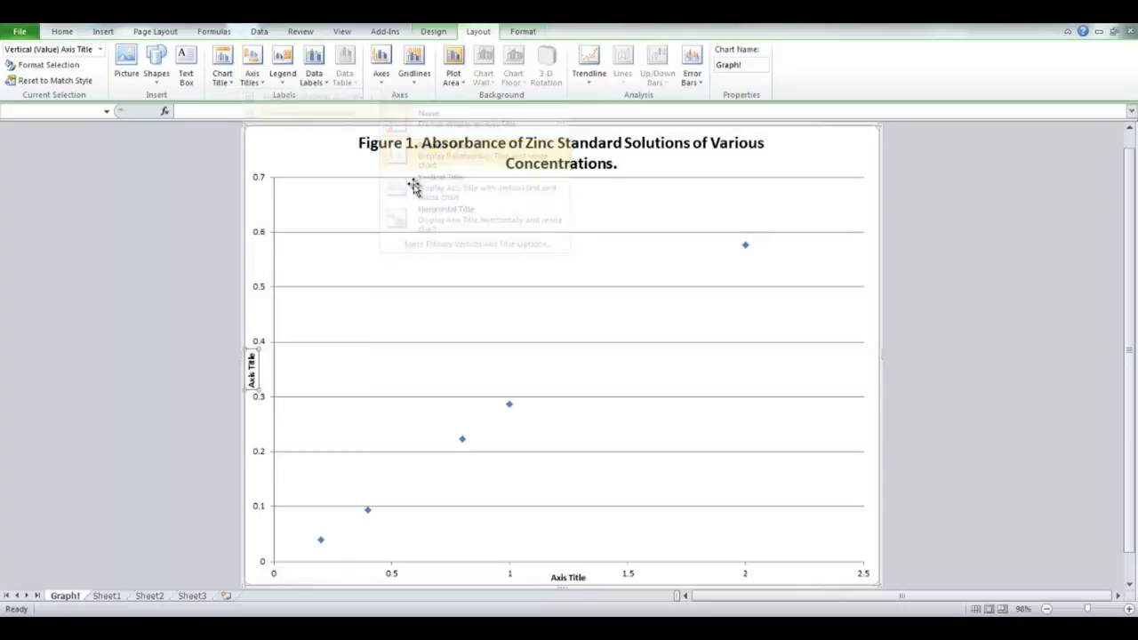
Shrink the plot area slightly from its lower-left corner to make room for the two axis titles
click(274, 566)
click(269, 558)
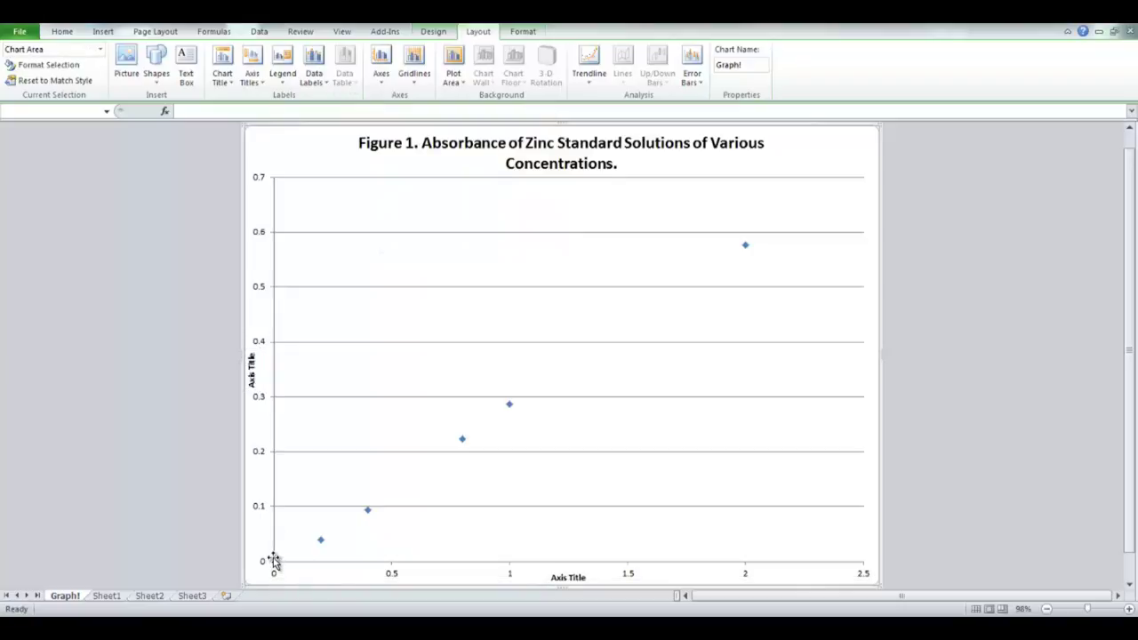
click(277, 551)
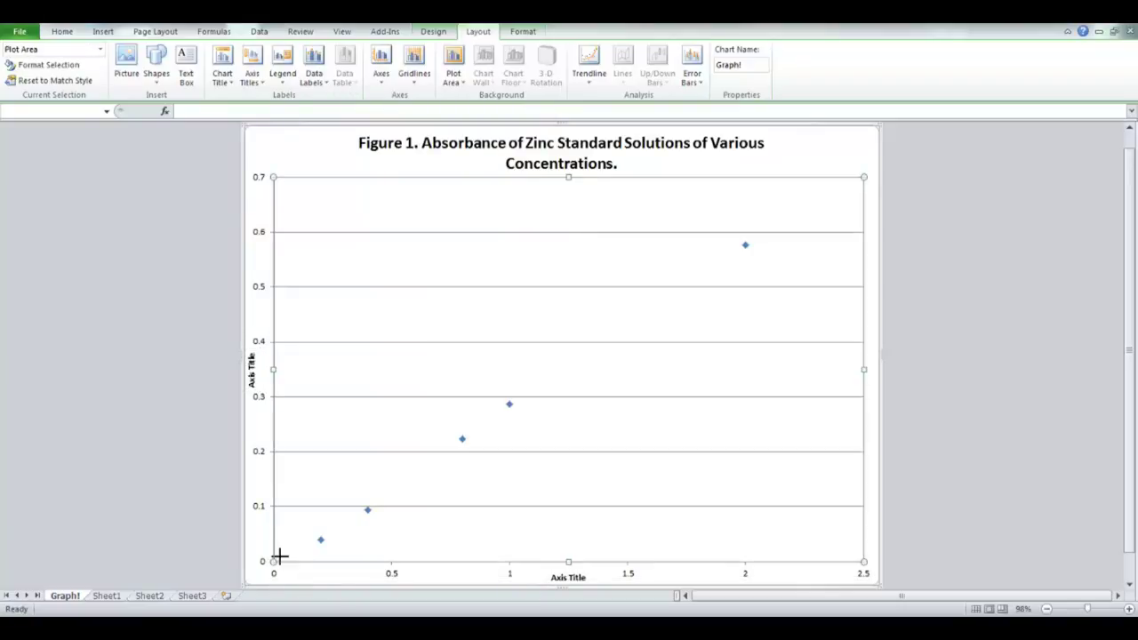
drag(279, 556, 285, 549)
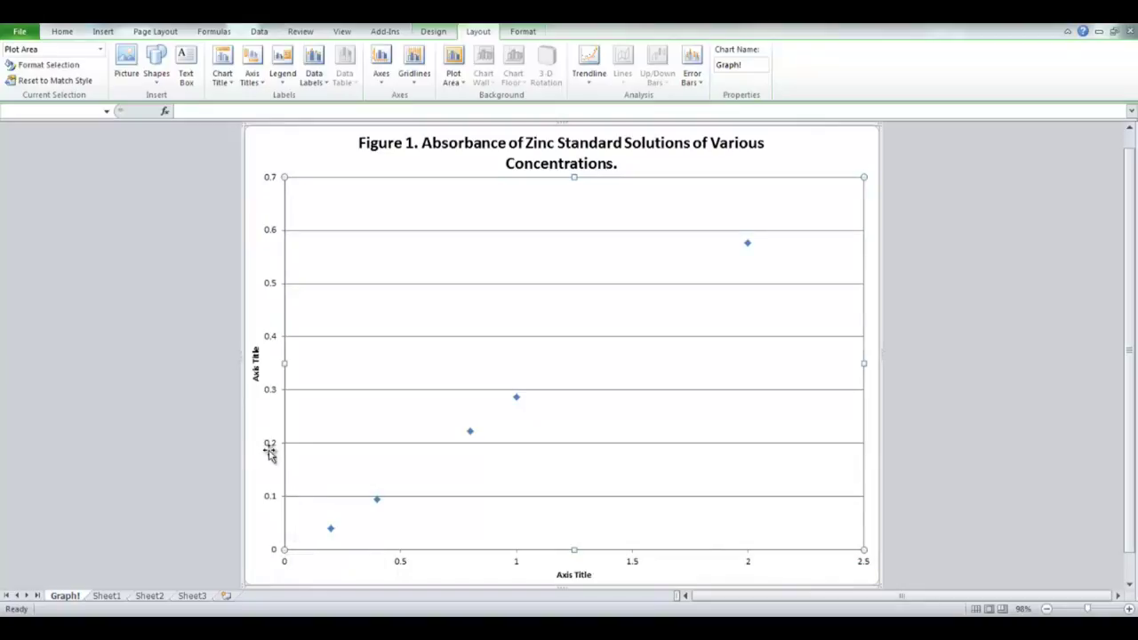
Replace the placeholder vertical axis title with "Absorbance"
click(256, 371)
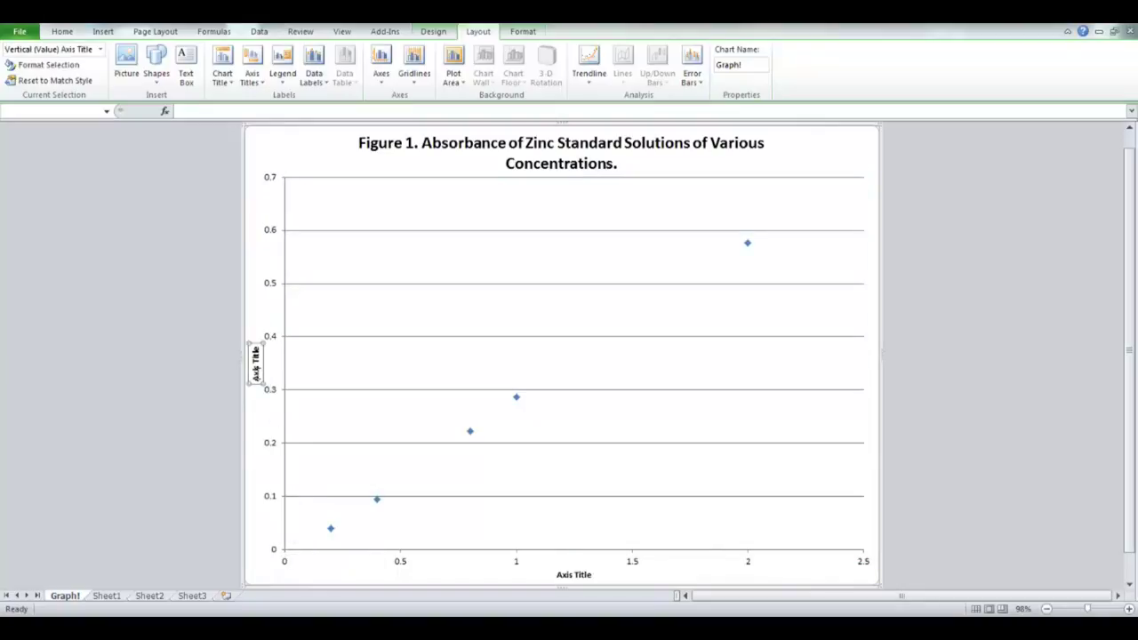
key(Delete)
key(Delete)
key(Delete)
key(Delete)
key(Delete)
key(Delete)
key(Delete)
key(Delete)
text(Absorba)
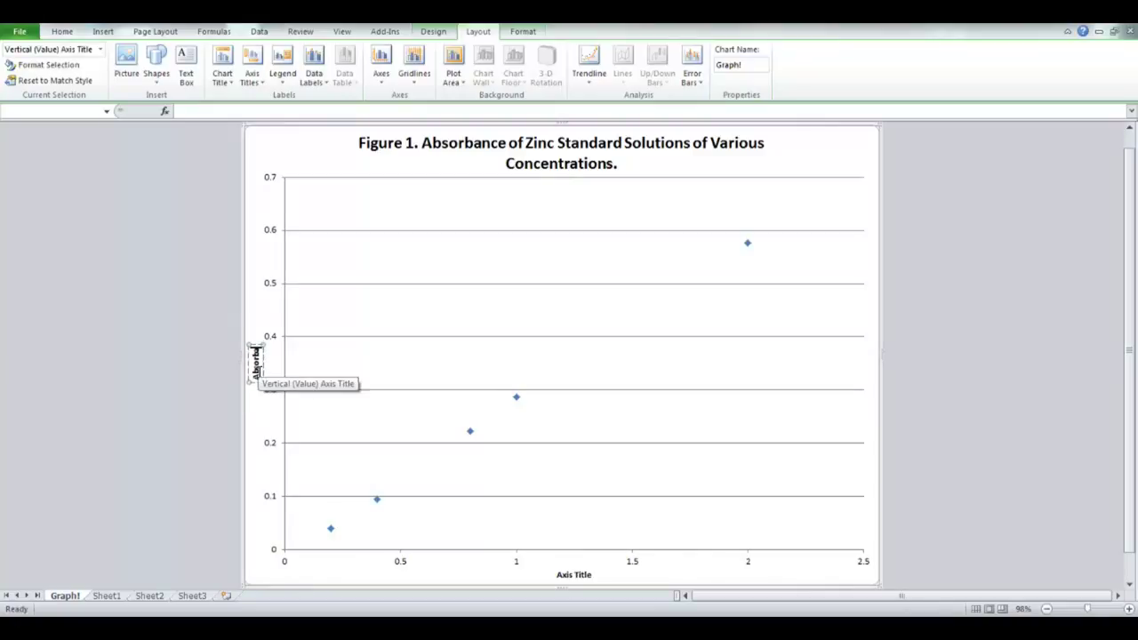
text(nce)
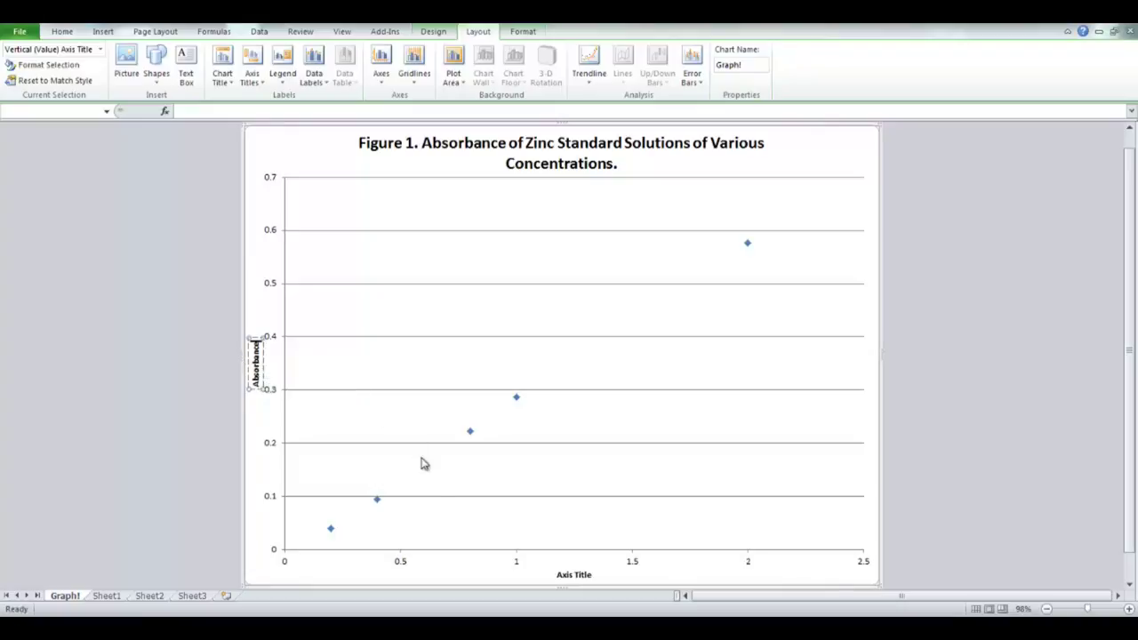
Replace the placeholder horizontal axis title with "Concentration (ppm)"
click(574, 573)
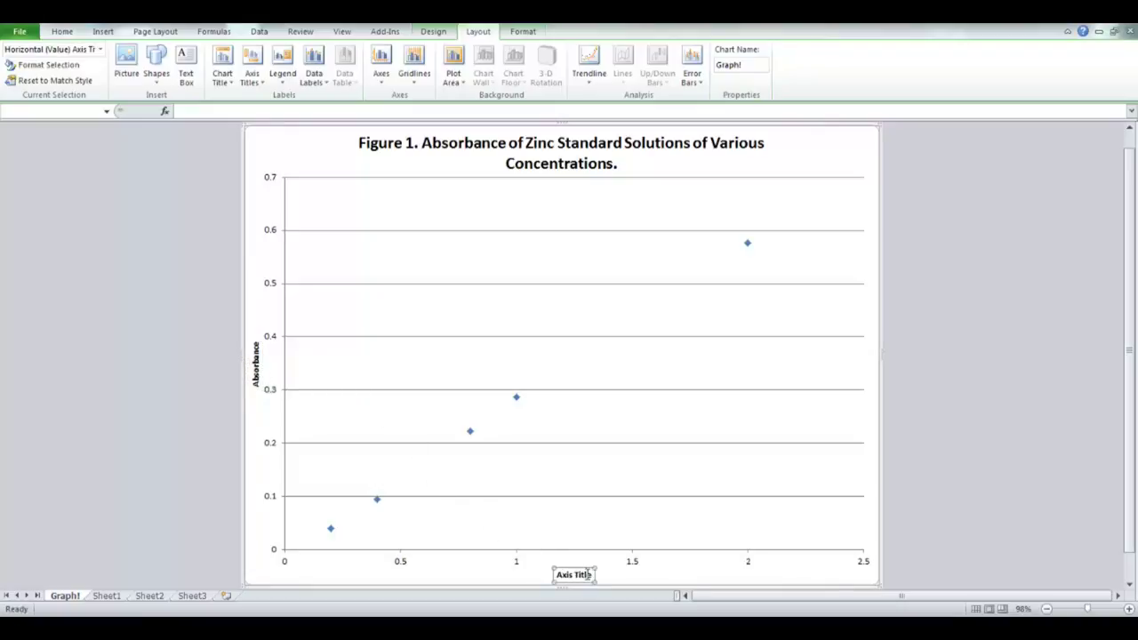
key(BackSpace)
key(BackSpace)
key(BackSpace)
key(BackSpace)
key(BackSpace)
key(BackSpace)
key(BackSpace)
key(BackSpace)
key(BackSpace)
key(BackSpace)
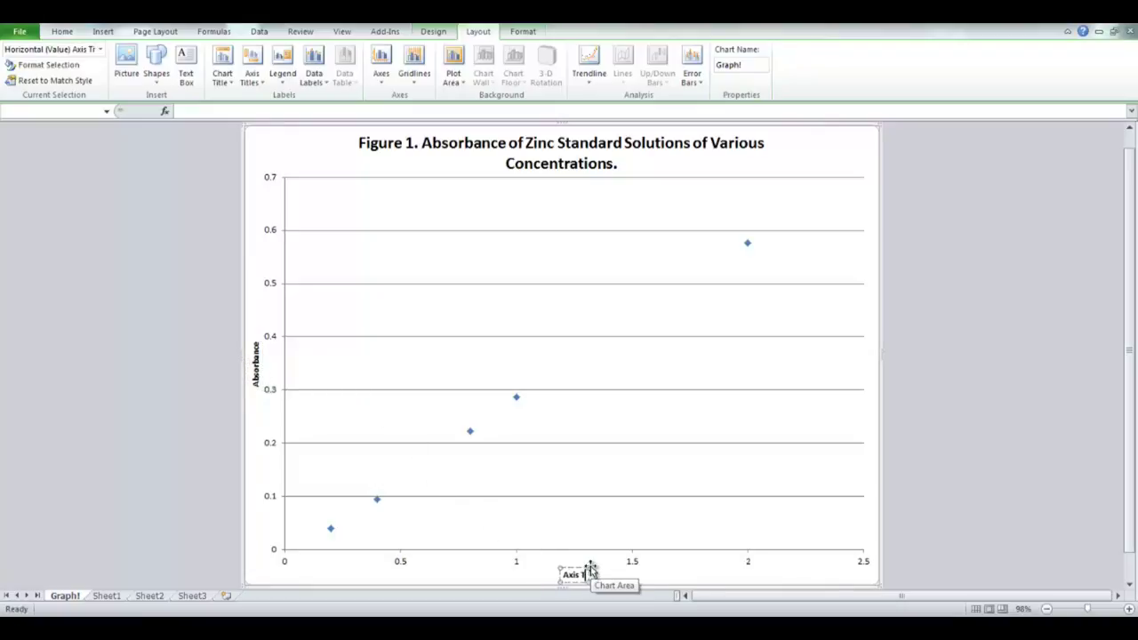
text(Concentration)
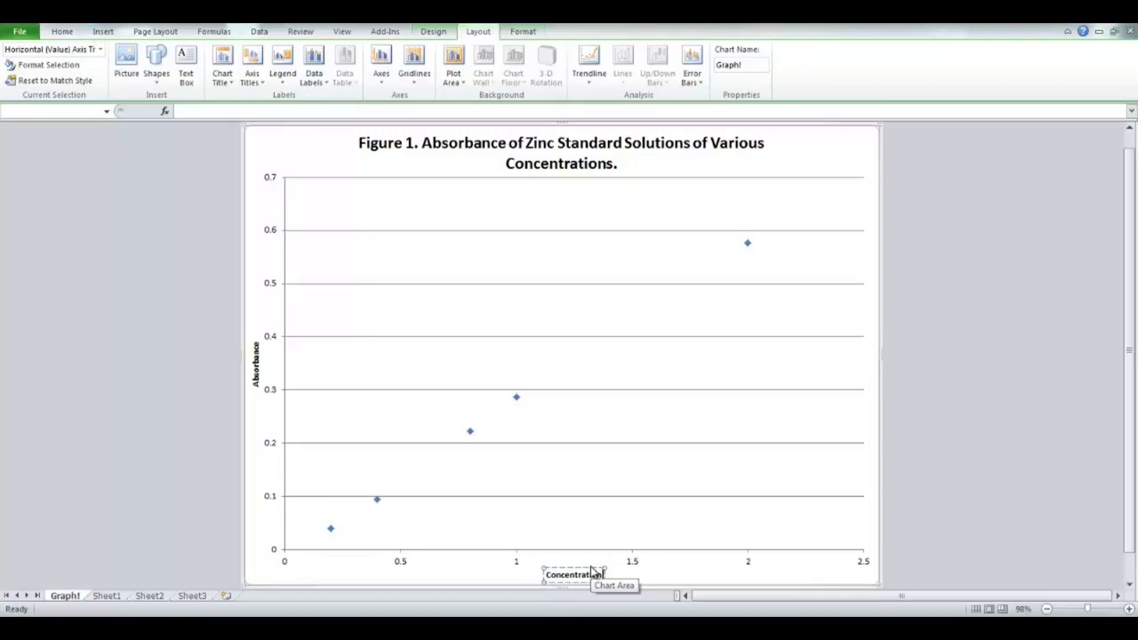
text( (ppm))
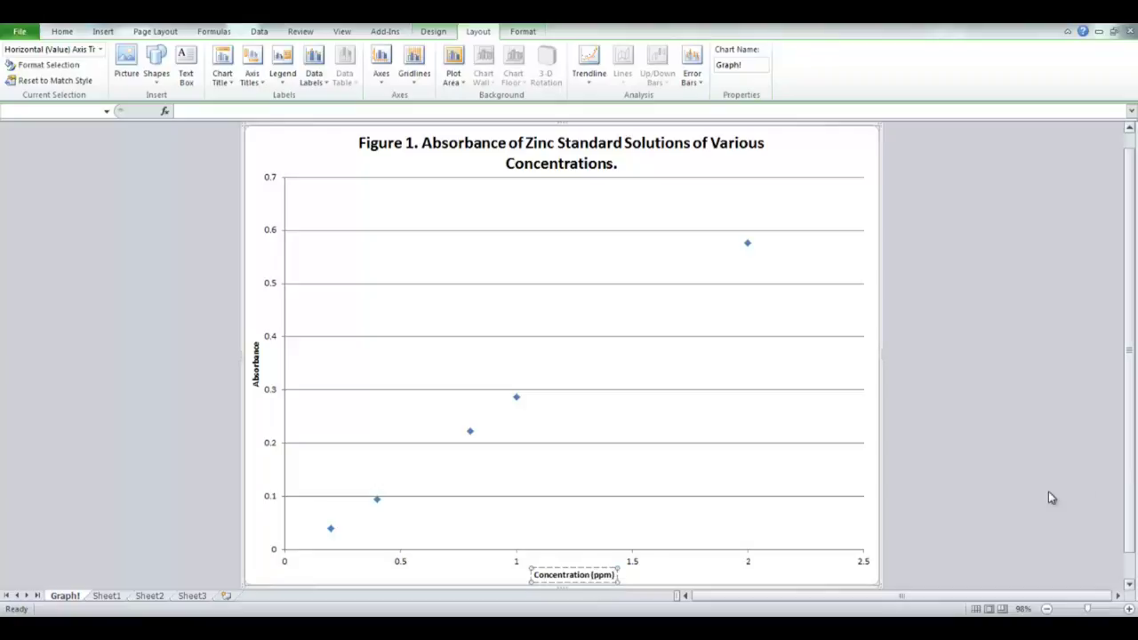
click(628, 540)
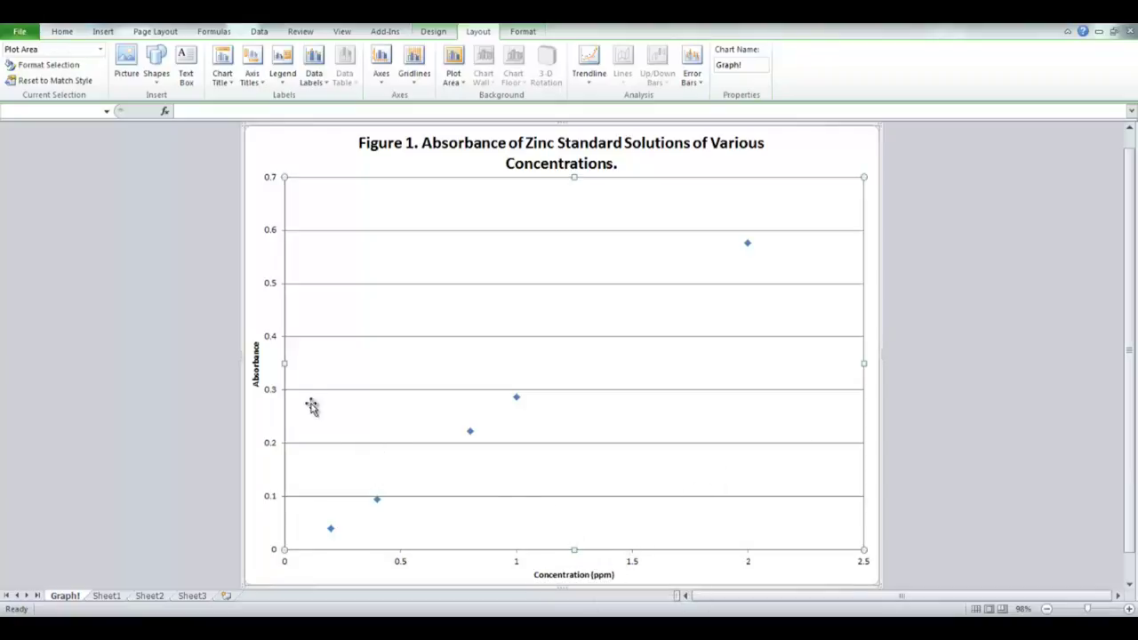
Increase the font size of both the vertical and horizontal axis titles to 11
click(258, 366)
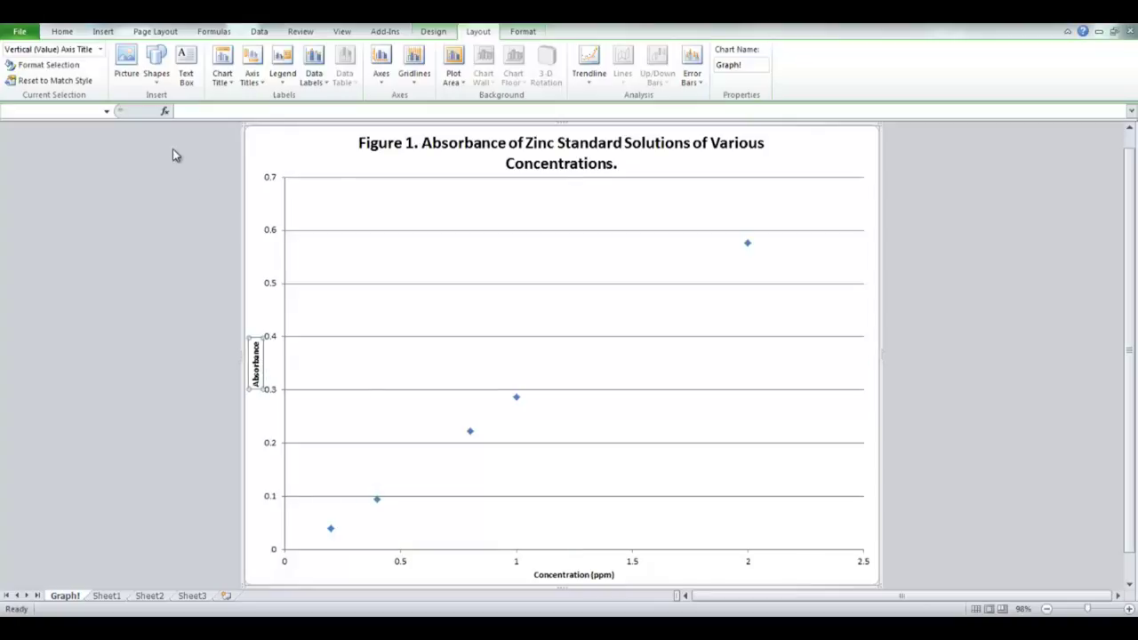
click(62, 31)
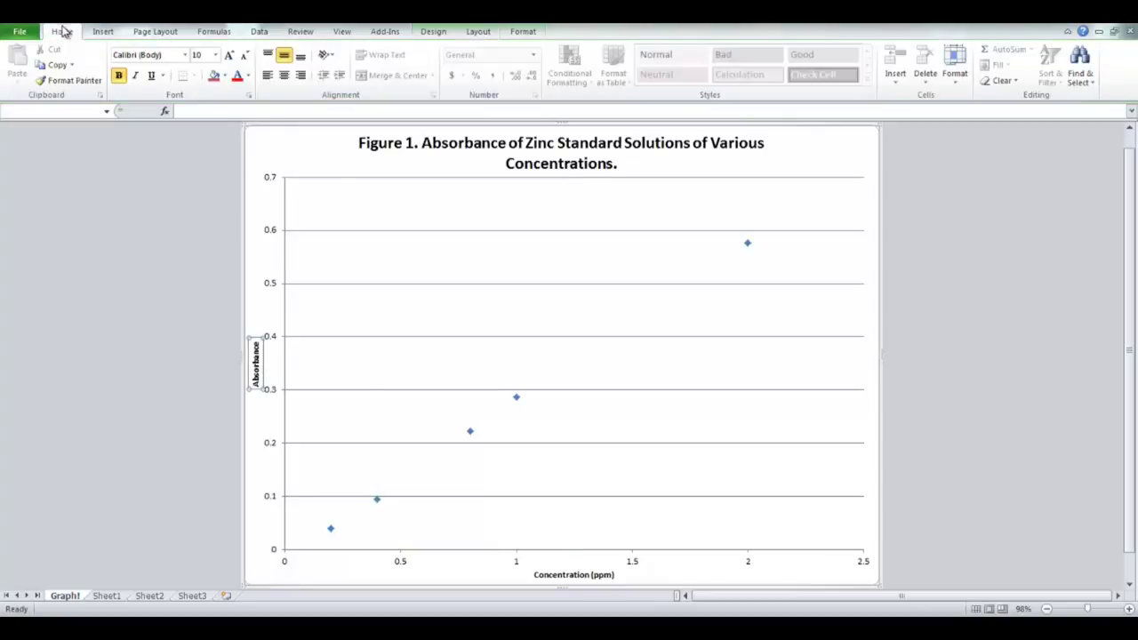
click(229, 55)
click(229, 55)
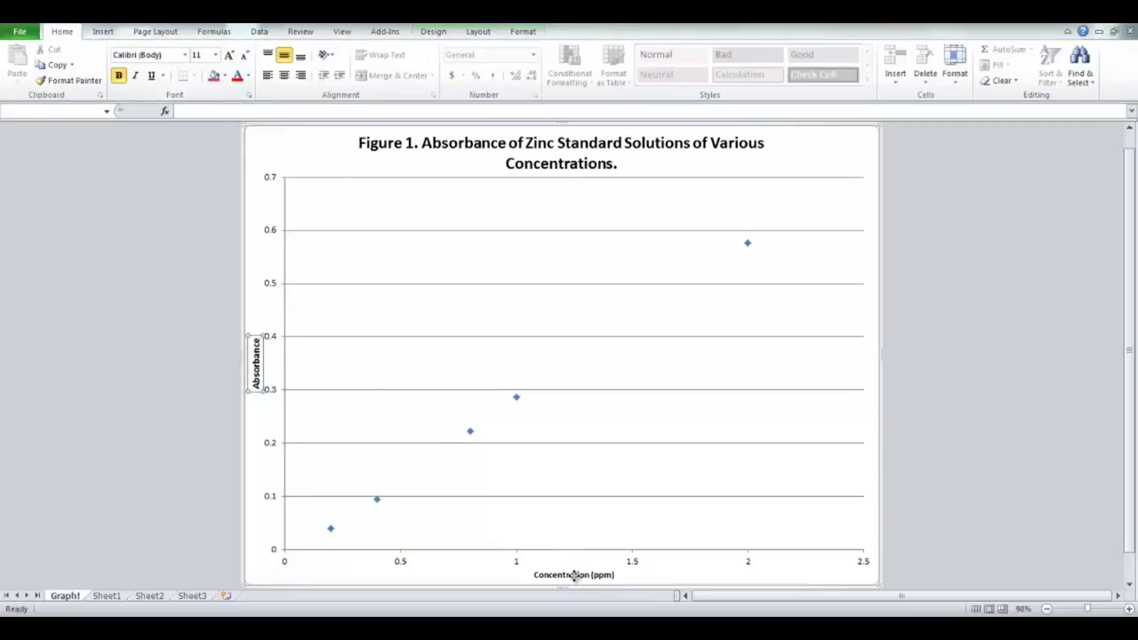
click(573, 574)
click(234, 55)
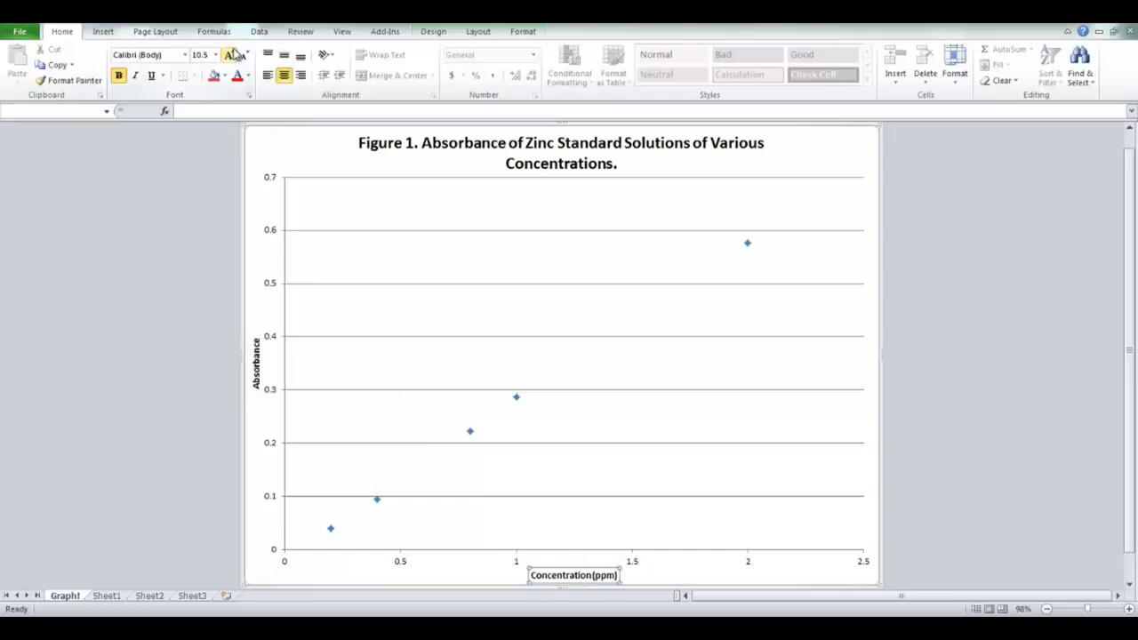
click(234, 55)
click(671, 336)
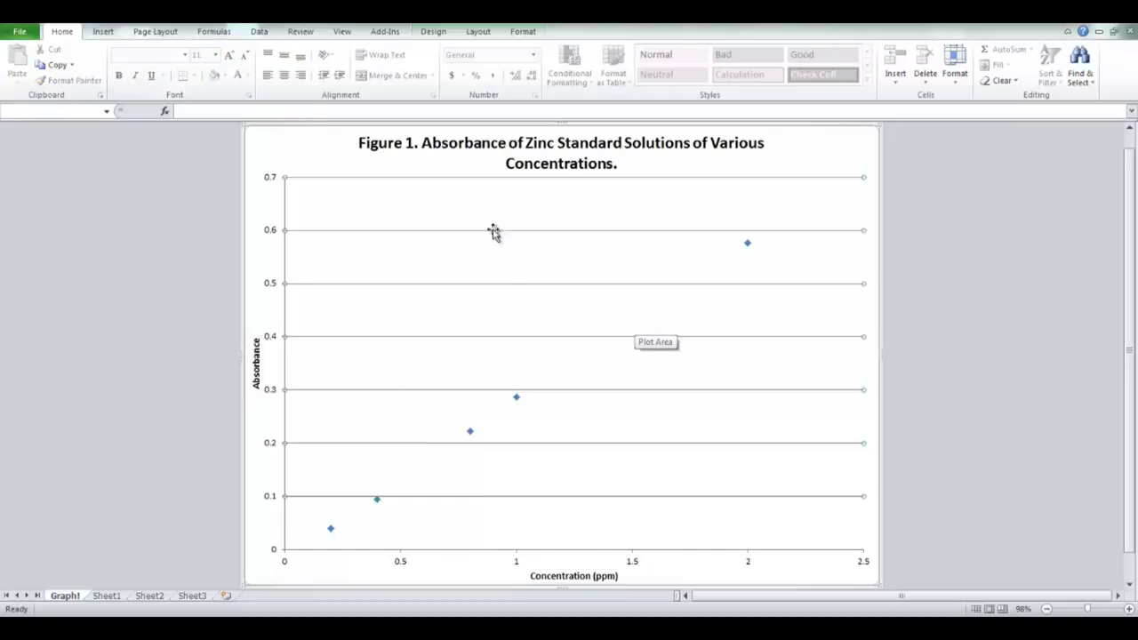
Display major and minor gridlines for both the primary horizontal and primary vertical directions of the chart
click(479, 34)
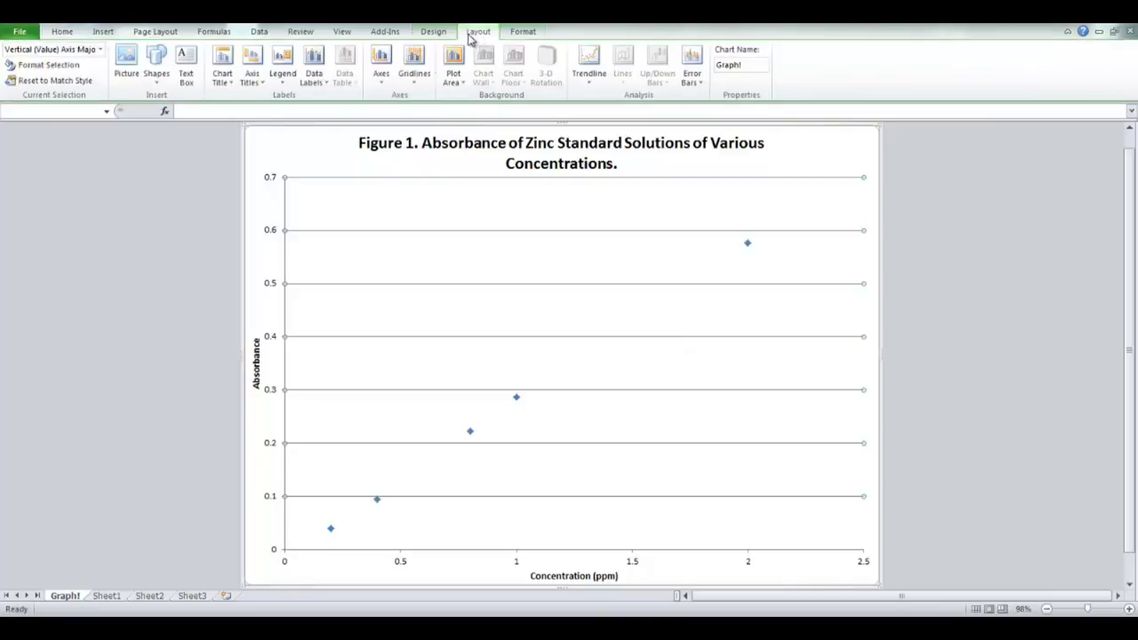
click(416, 84)
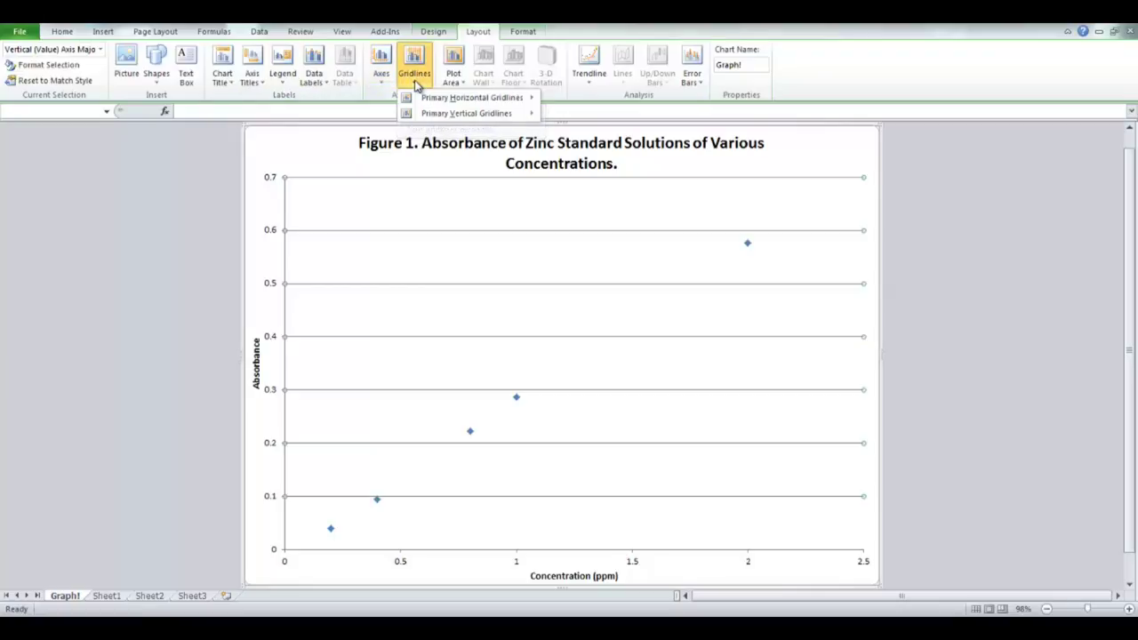
mouse_move(458, 98)
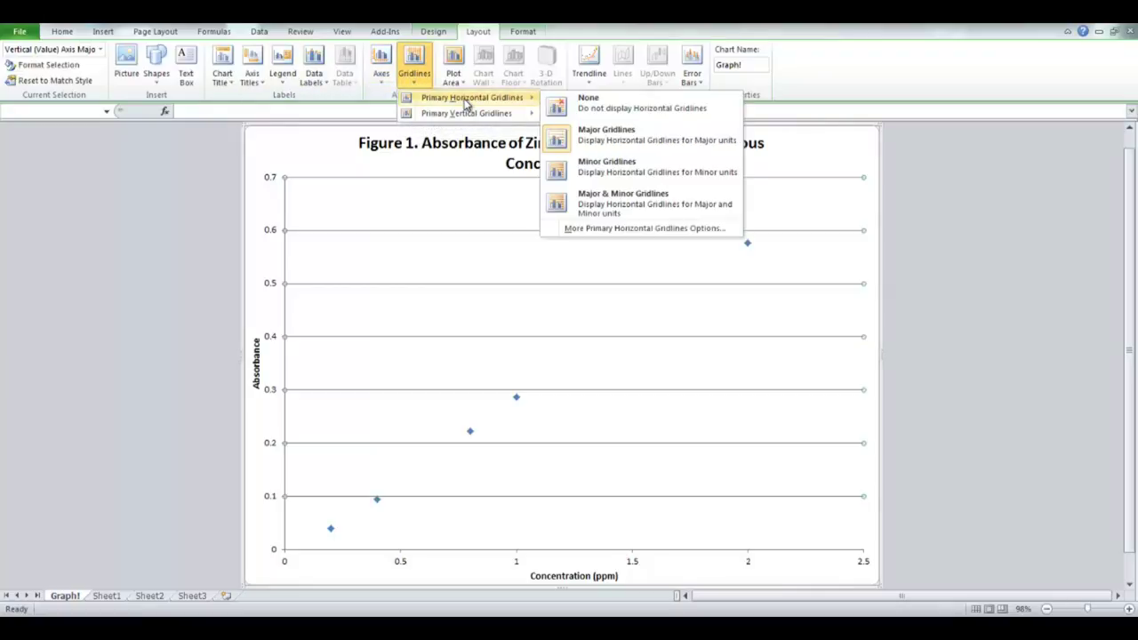
click(594, 202)
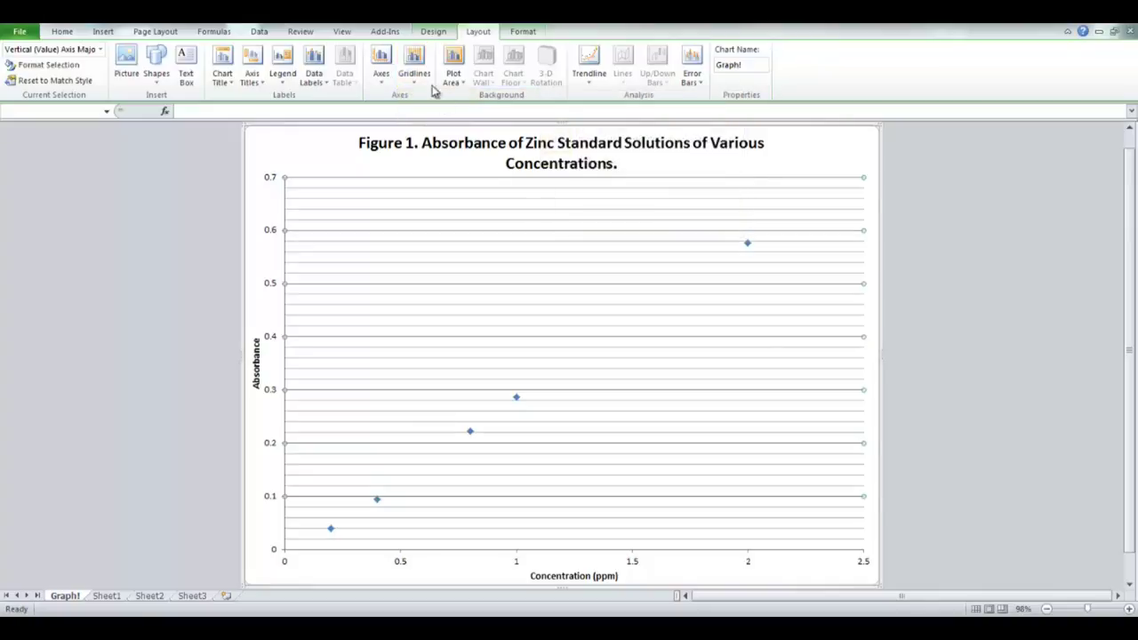
click(416, 80)
mouse_move(455, 119)
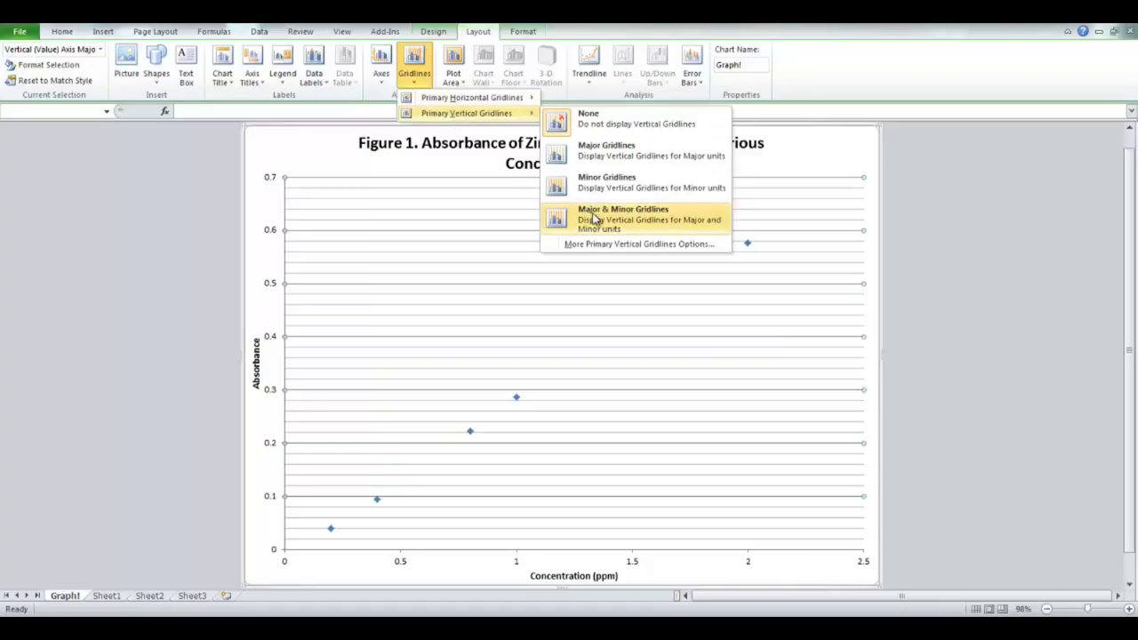
click(593, 218)
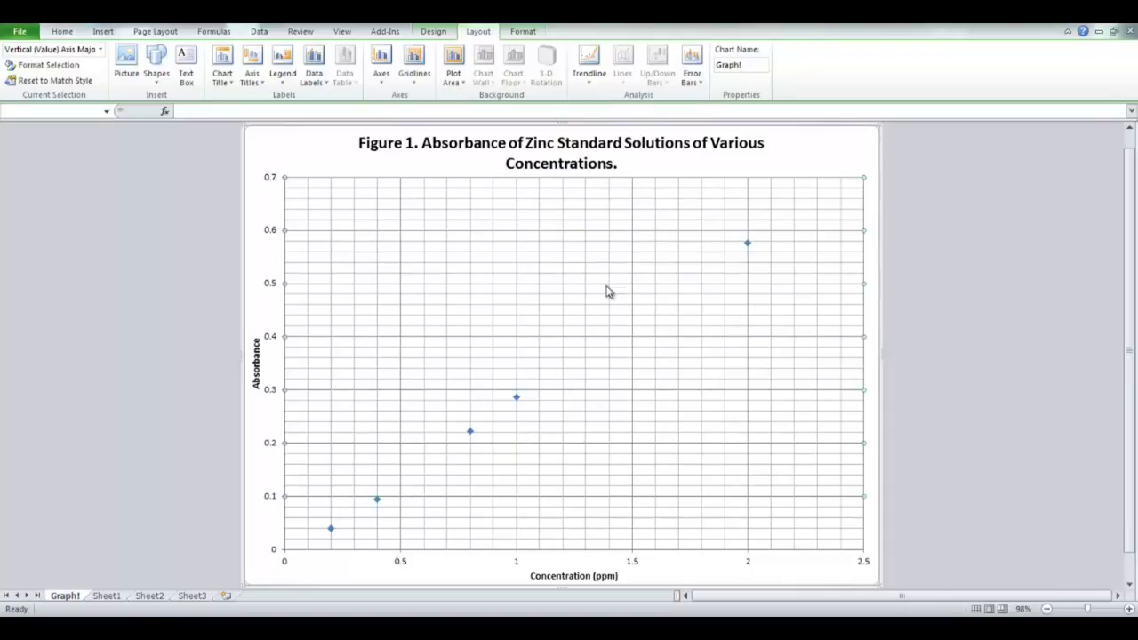
Add a linear trendline to the data points and display its equation and R-squared value on the chart
click(588, 80)
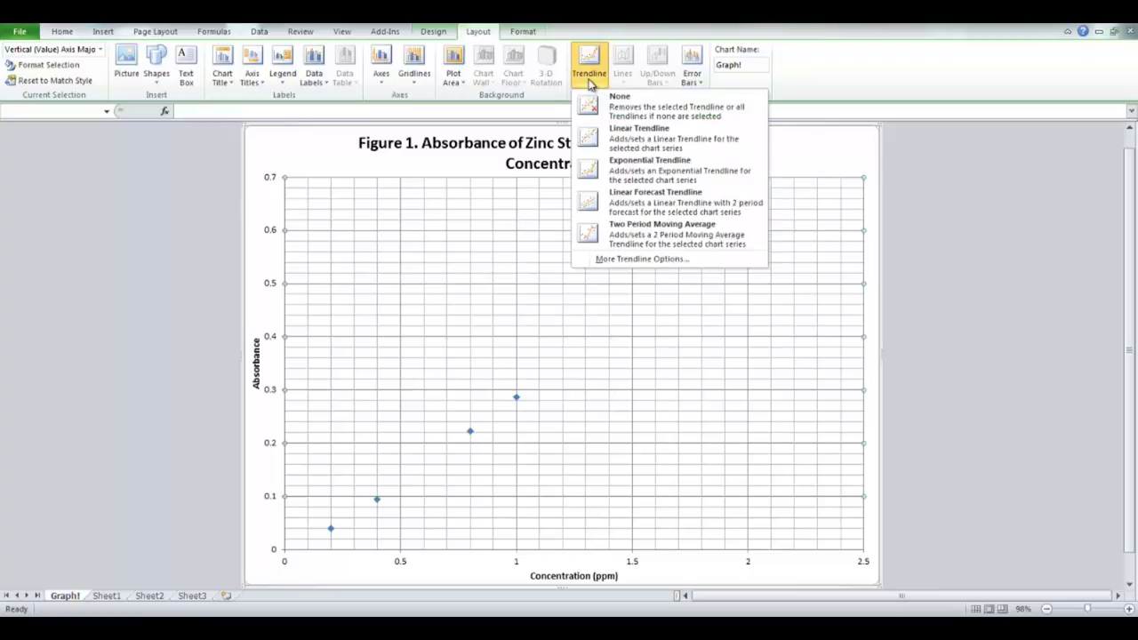
click(647, 138)
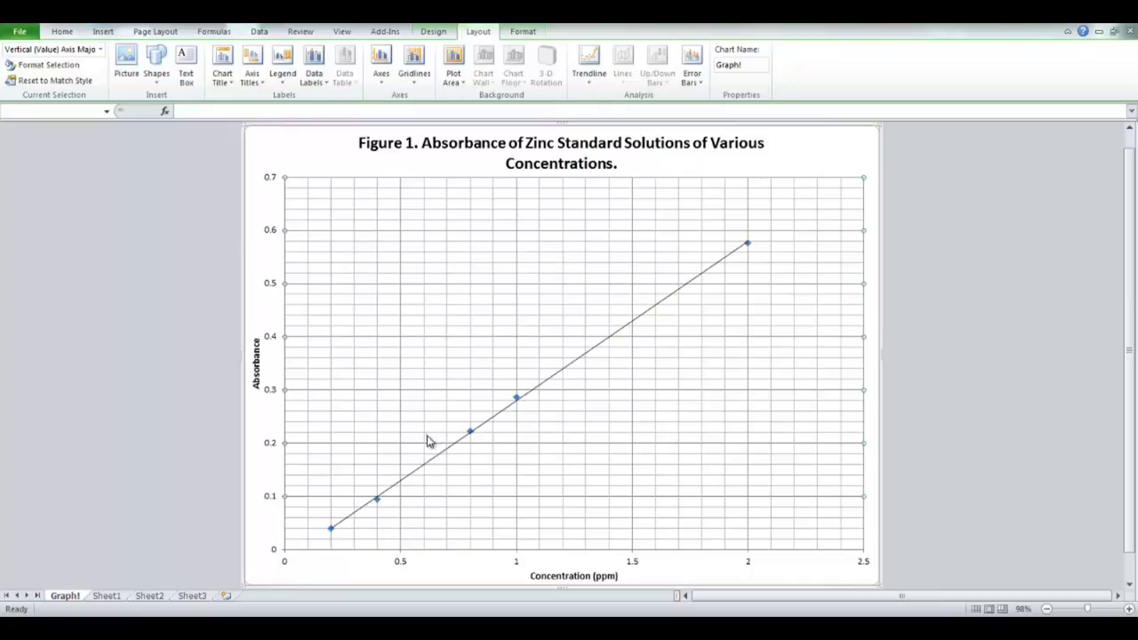
click(595, 80)
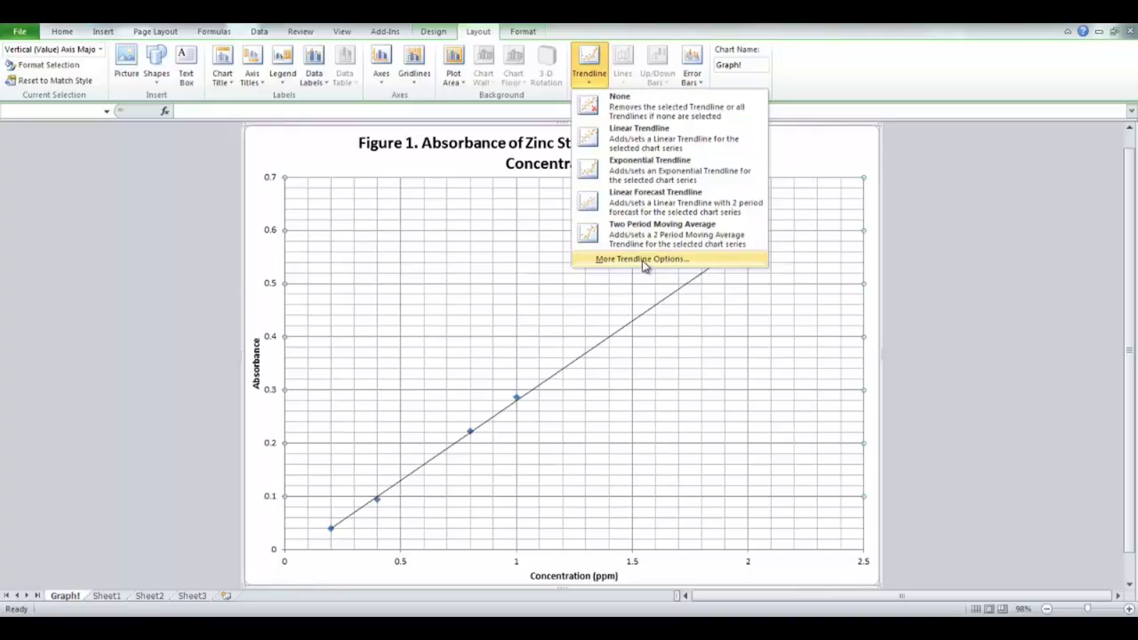
click(646, 260)
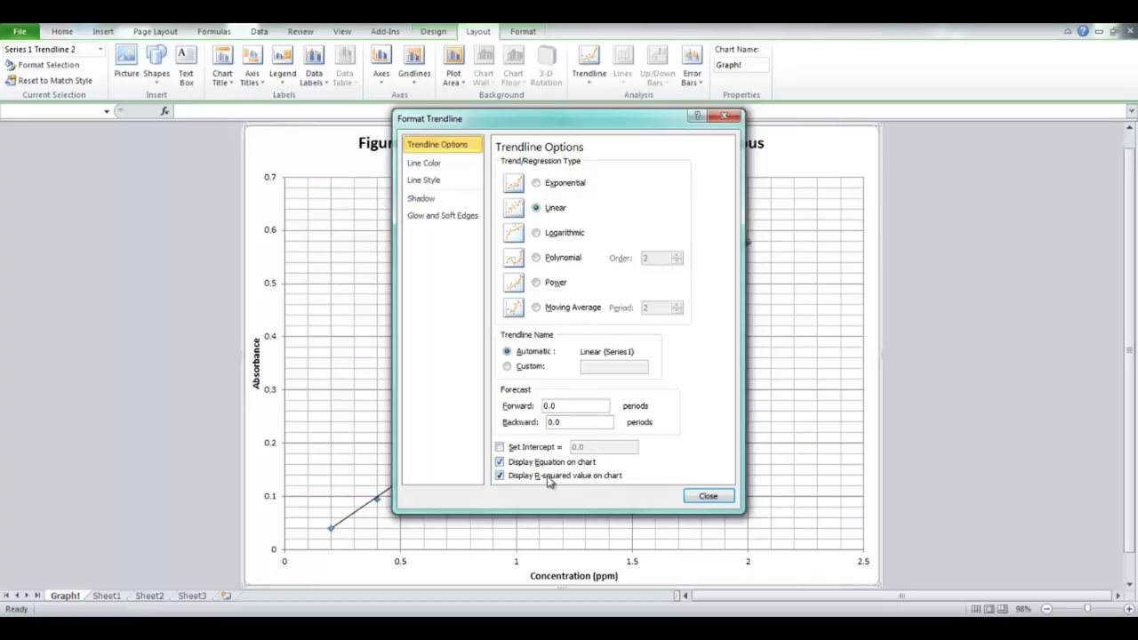
click(707, 496)
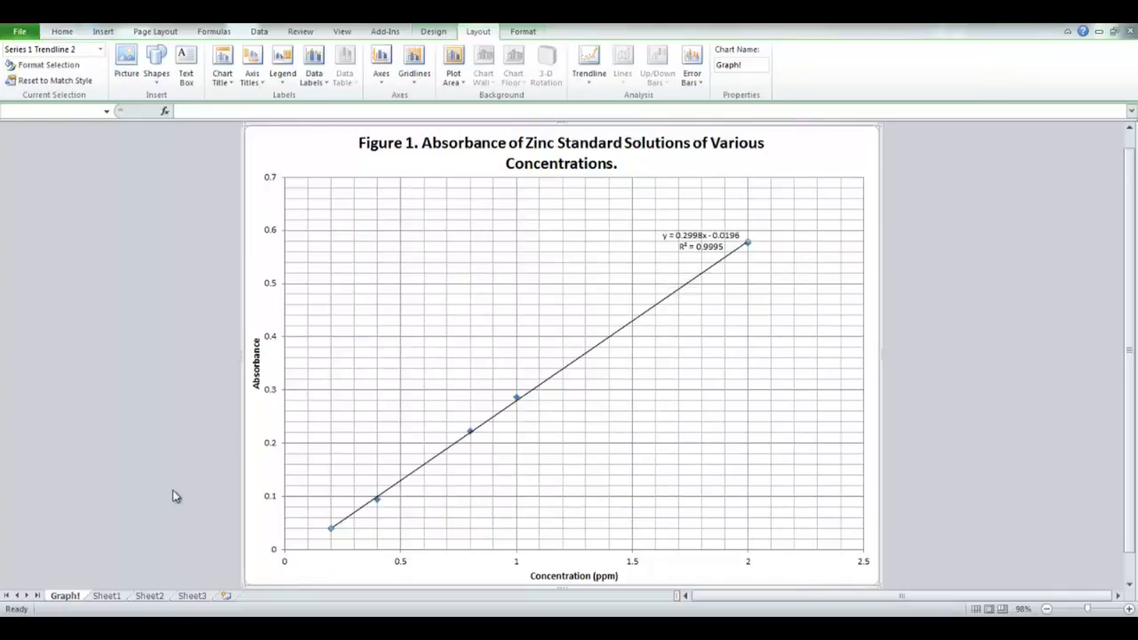
Format the concentration values in I7:I11 on Sheet1 as Number with 3 decimal places
click(107, 600)
click(449, 297)
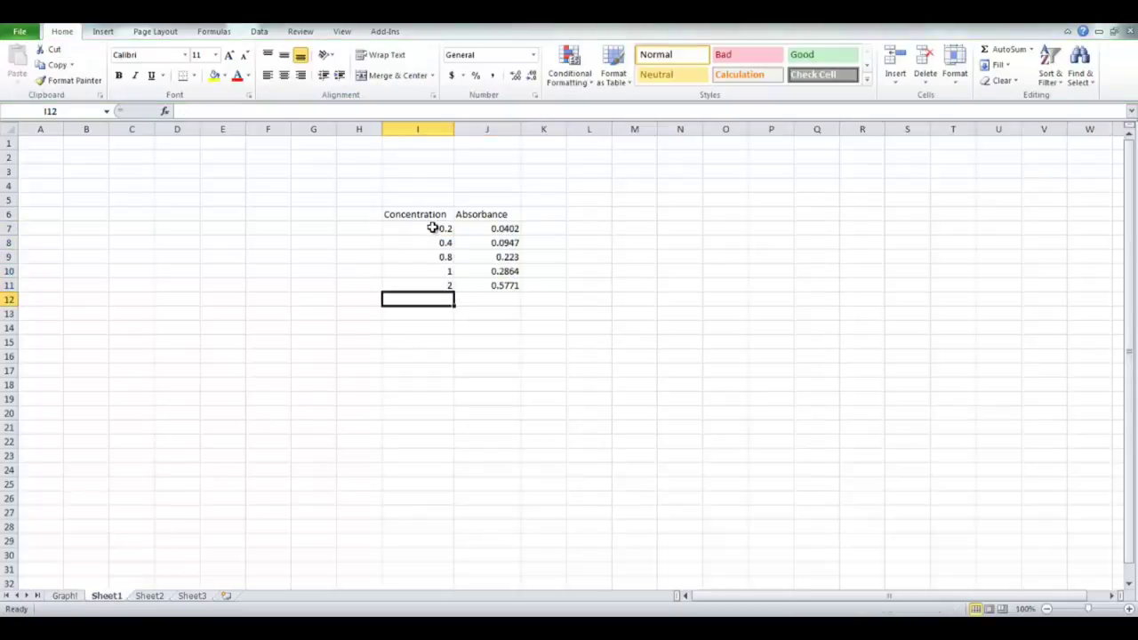
drag(432, 229, 428, 284)
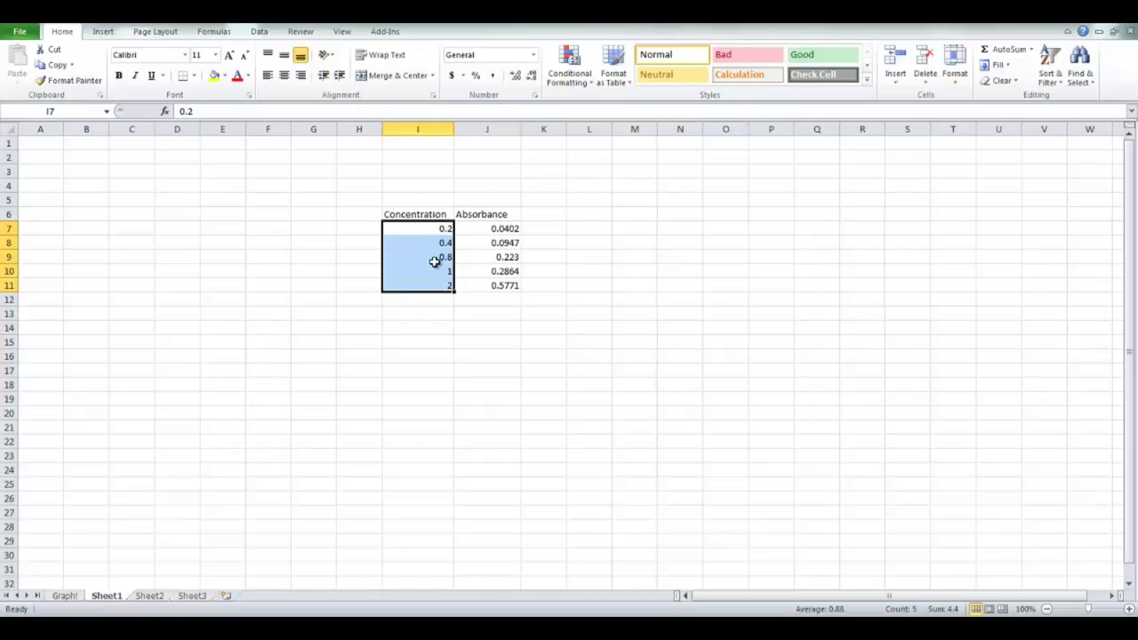
right_click(442, 249)
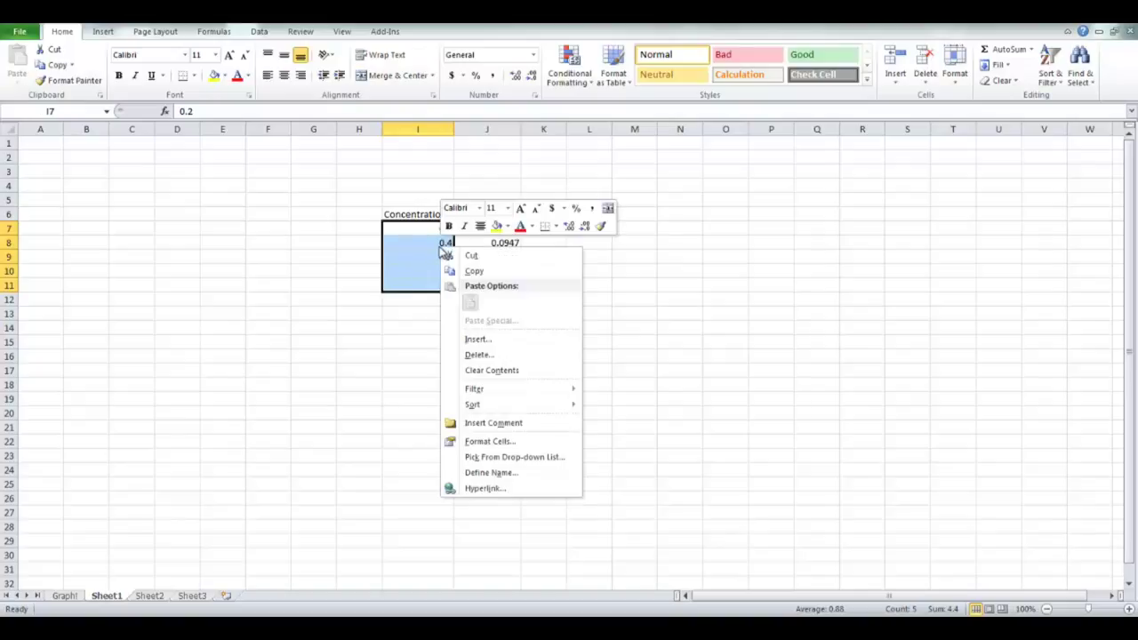
click(487, 442)
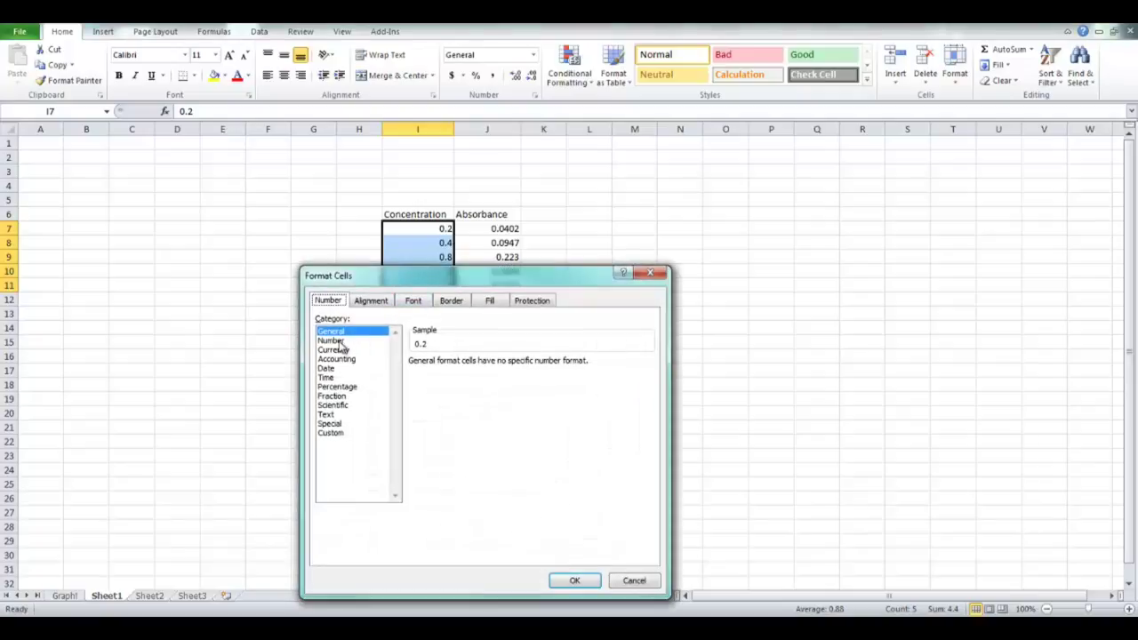
click(336, 341)
click(502, 360)
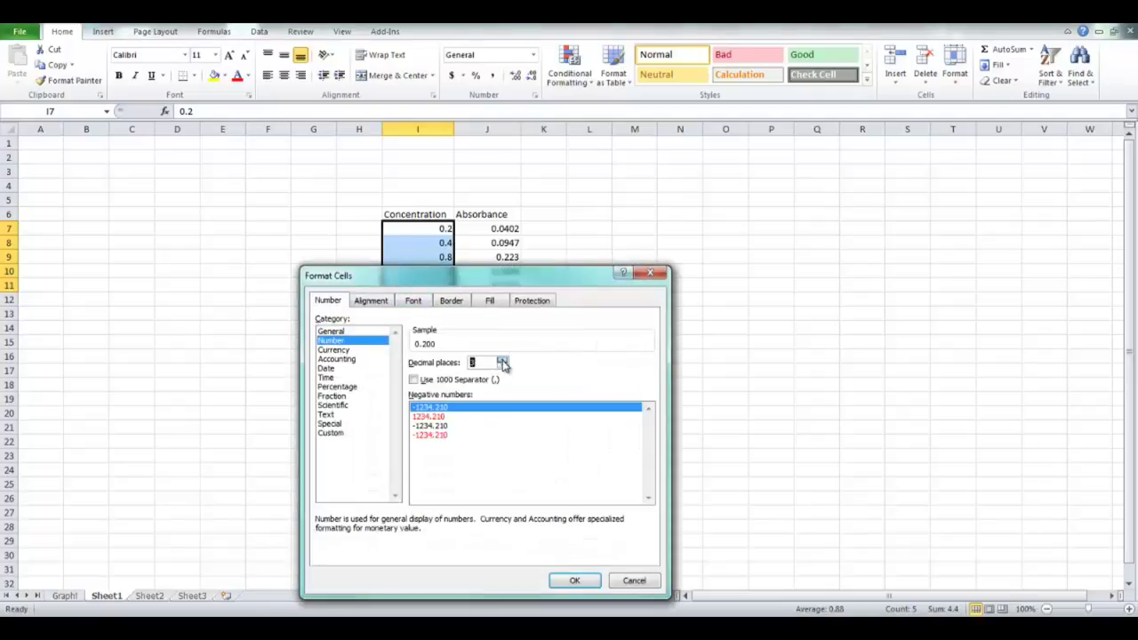
click(502, 360)
click(574, 581)
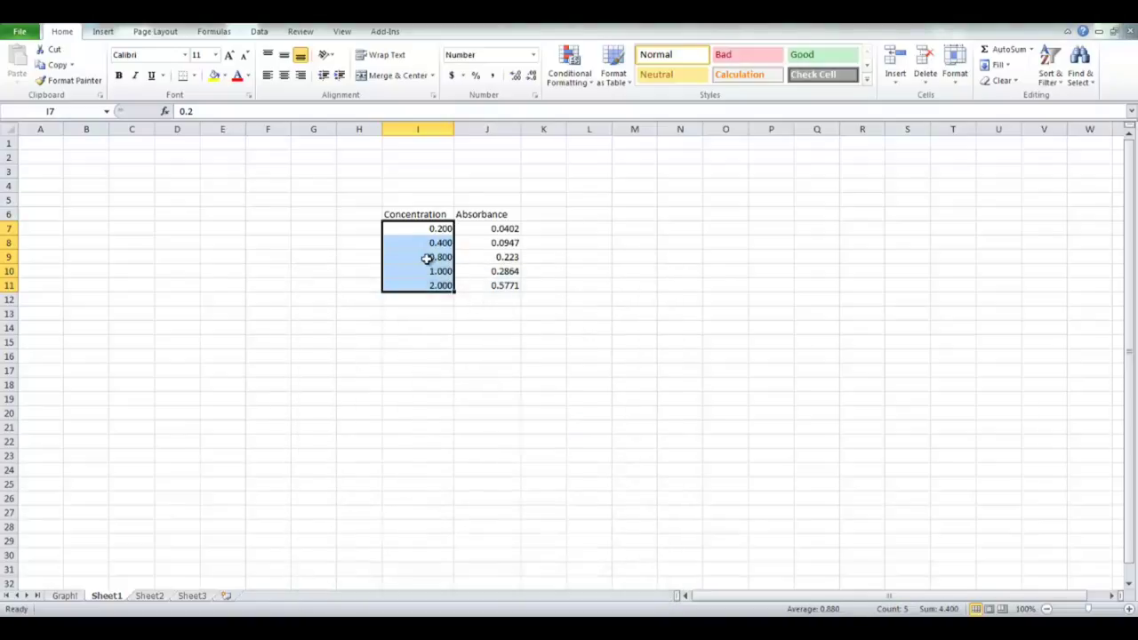
Format the absorbance values in J7:J11 as Number with 4 decimal places
click(511, 230)
key(shift+Down)
key(shift+Down)
key(shift+Down)
key(shift+Down)
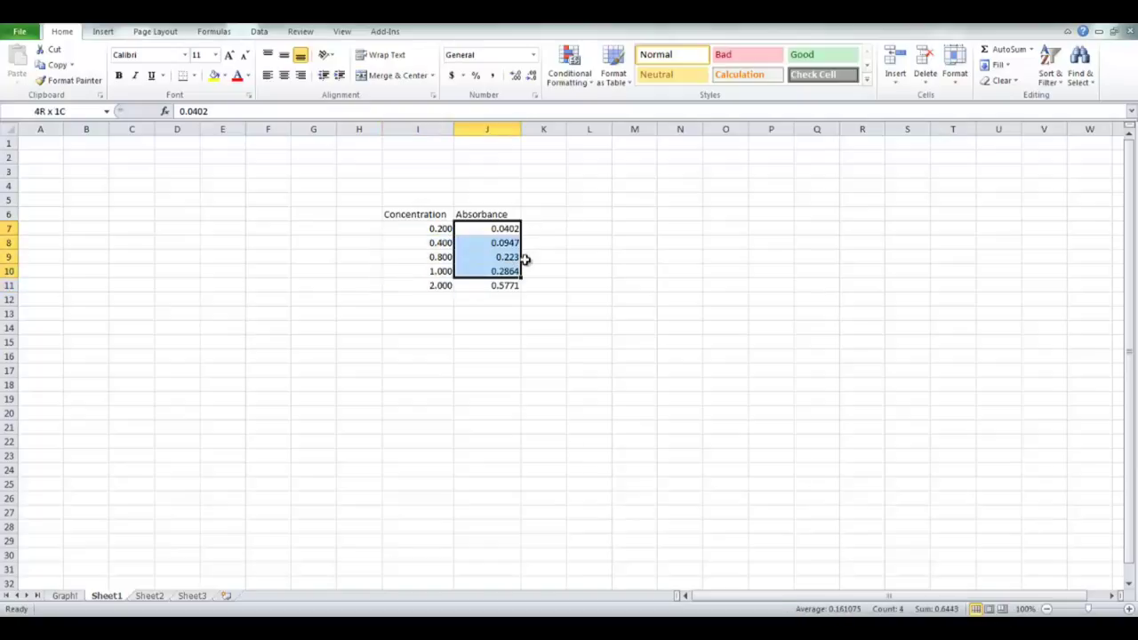
right_click(505, 257)
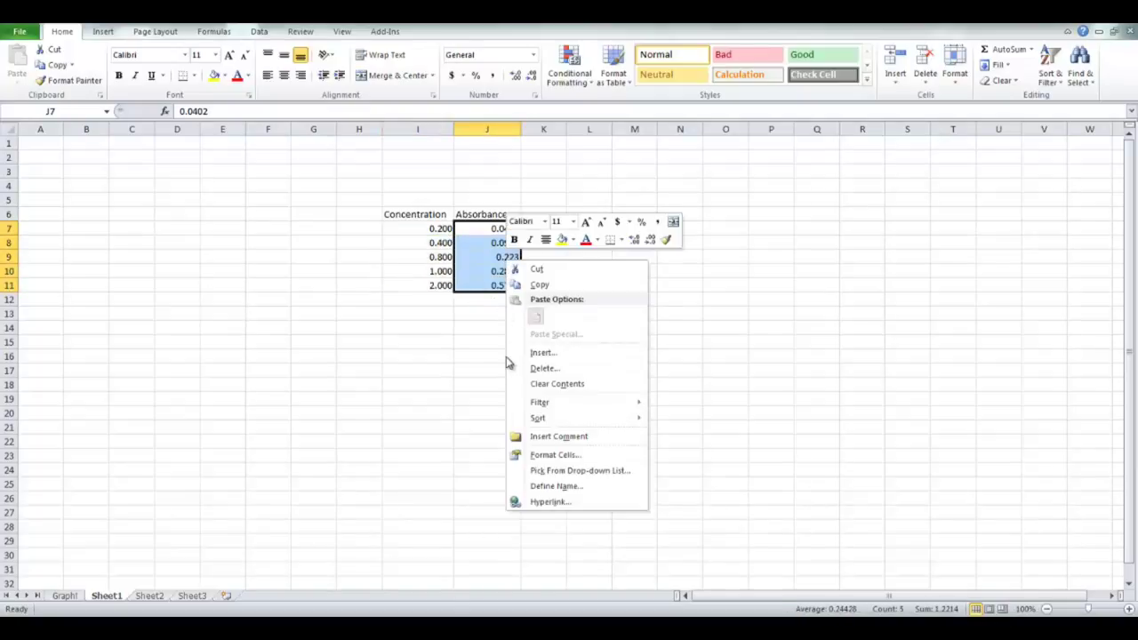
click(560, 456)
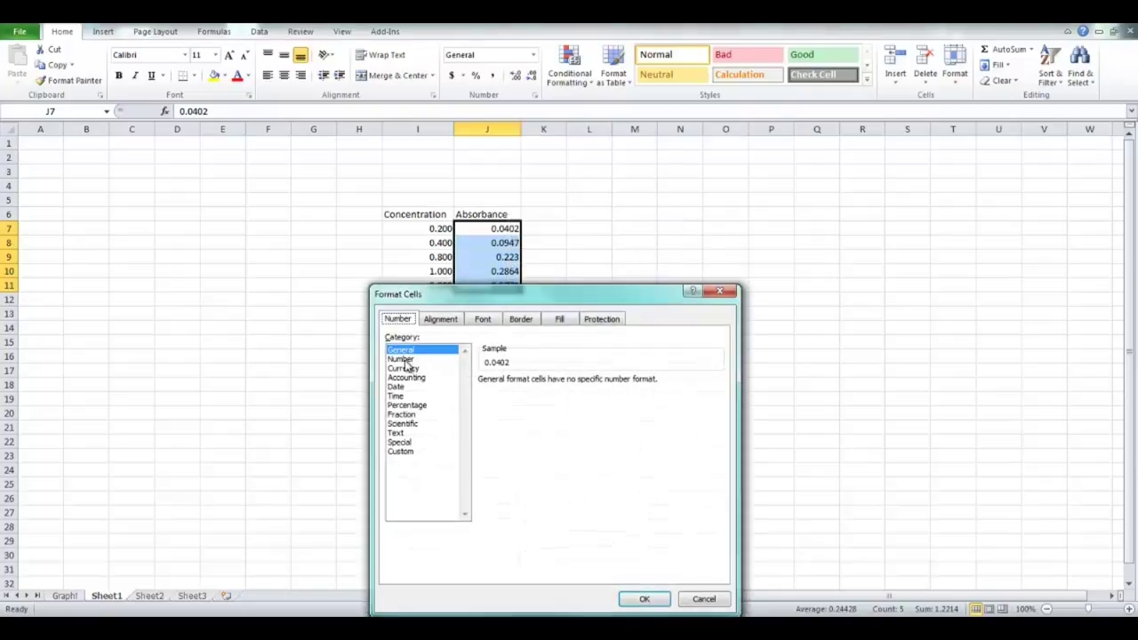
click(409, 359)
click(572, 378)
click(571, 378)
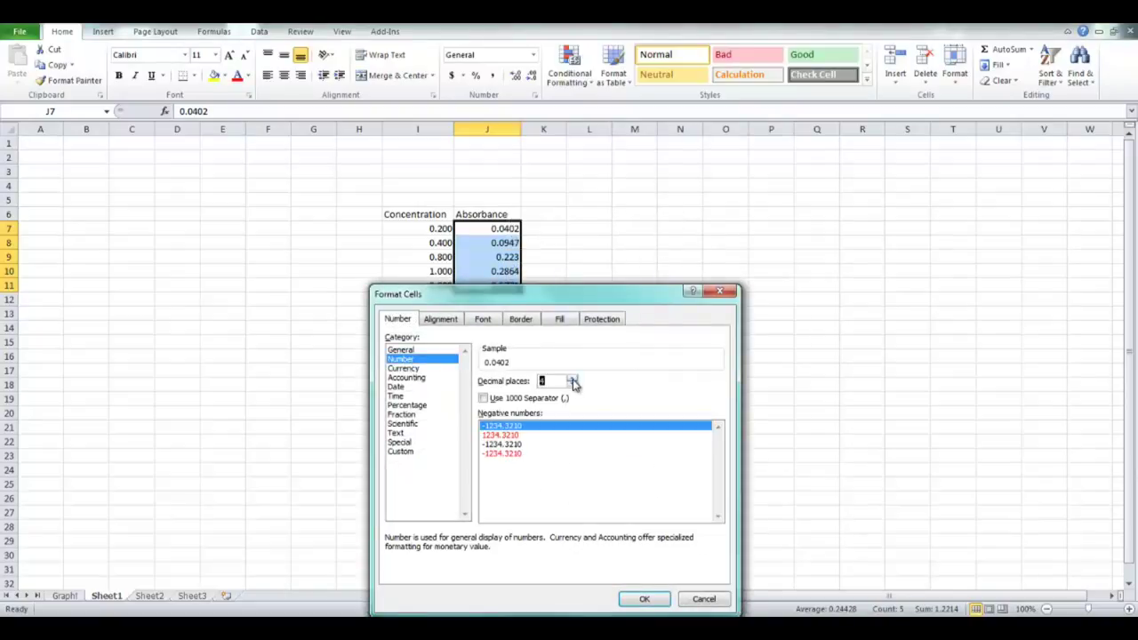
click(642, 599)
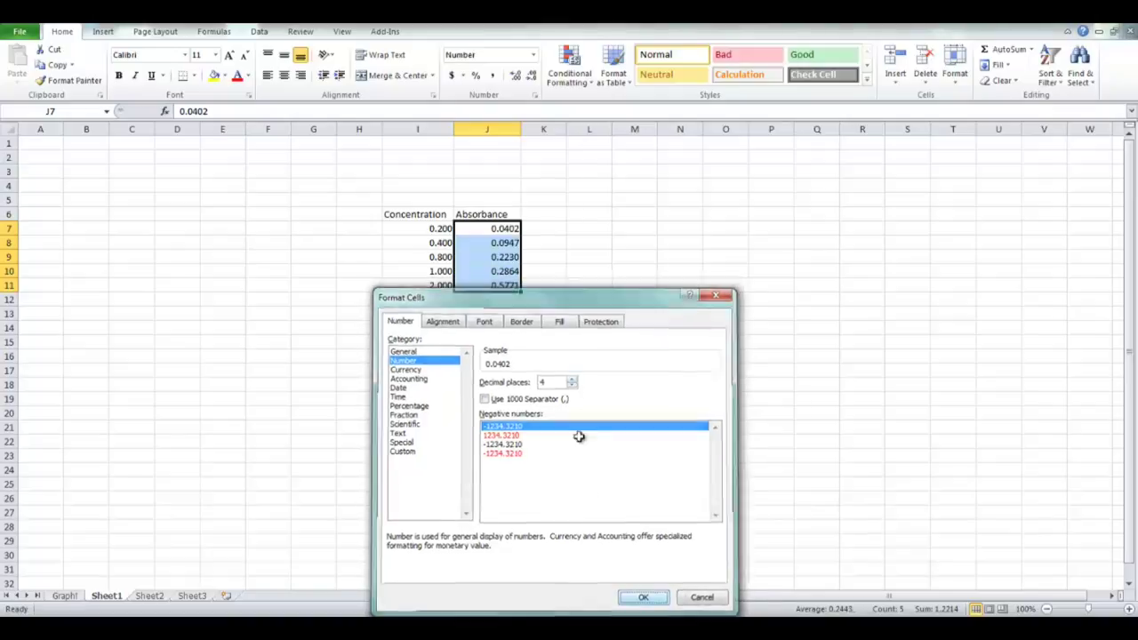
click(529, 270)
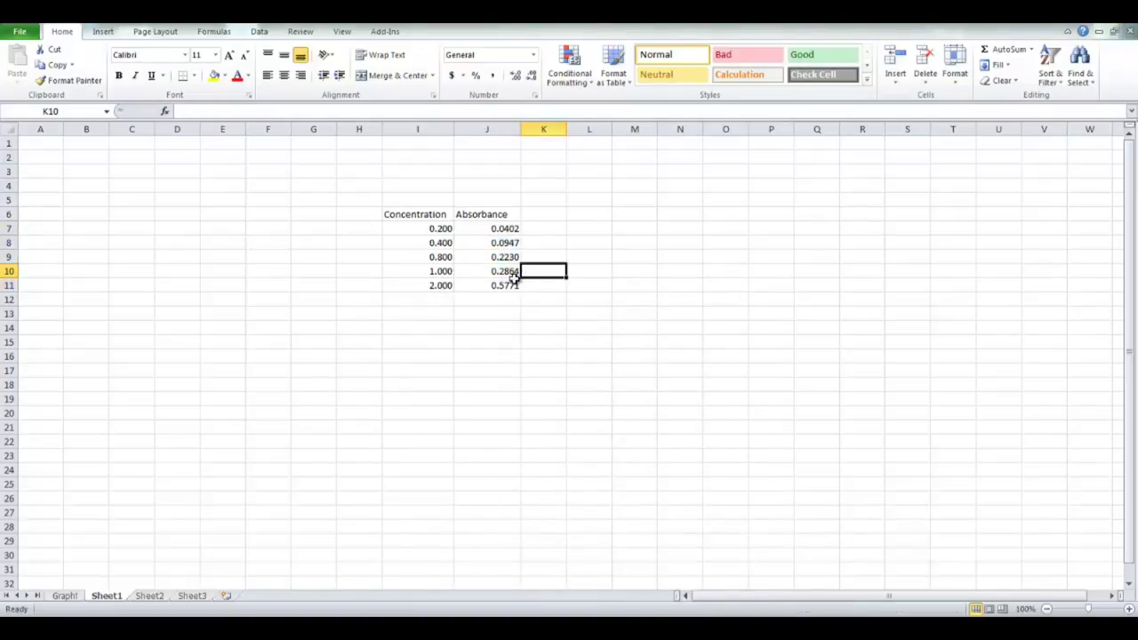
On the chart sheet, shrink the plot area slightly from its lower-left corner so the vertical axis labels clear the Absorbance title
click(64, 596)
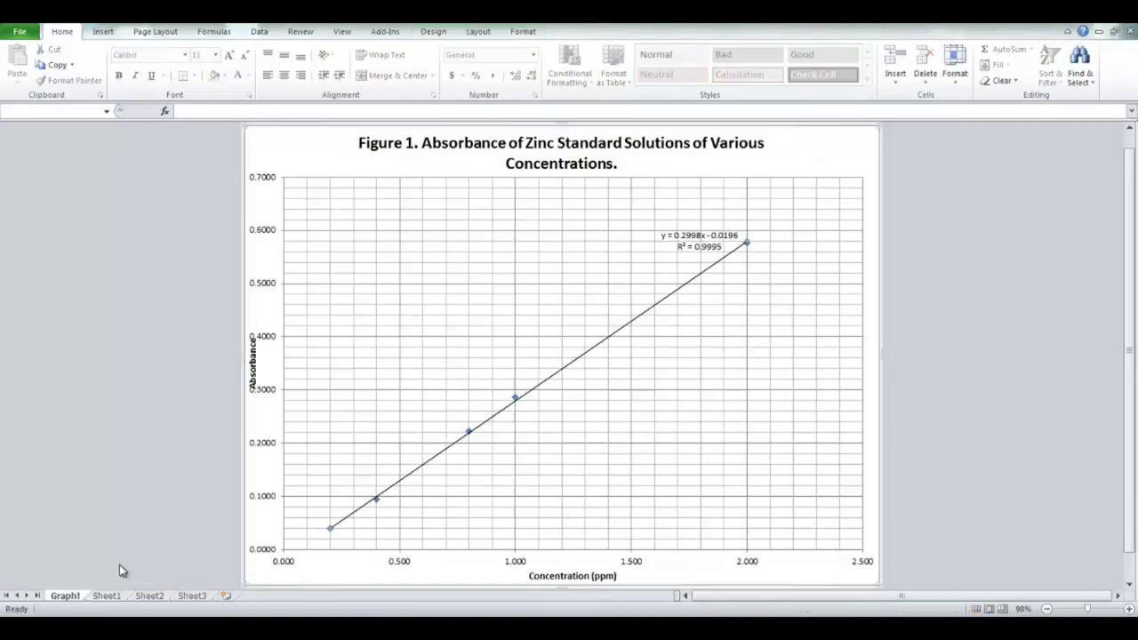
click(308, 478)
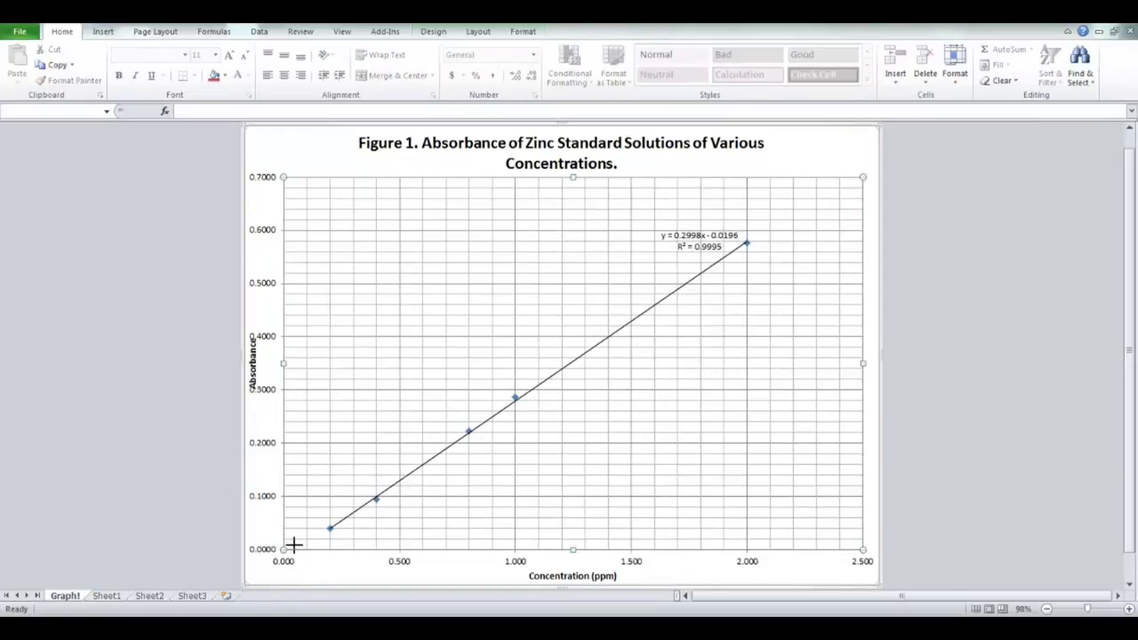
drag(293, 544, 304, 538)
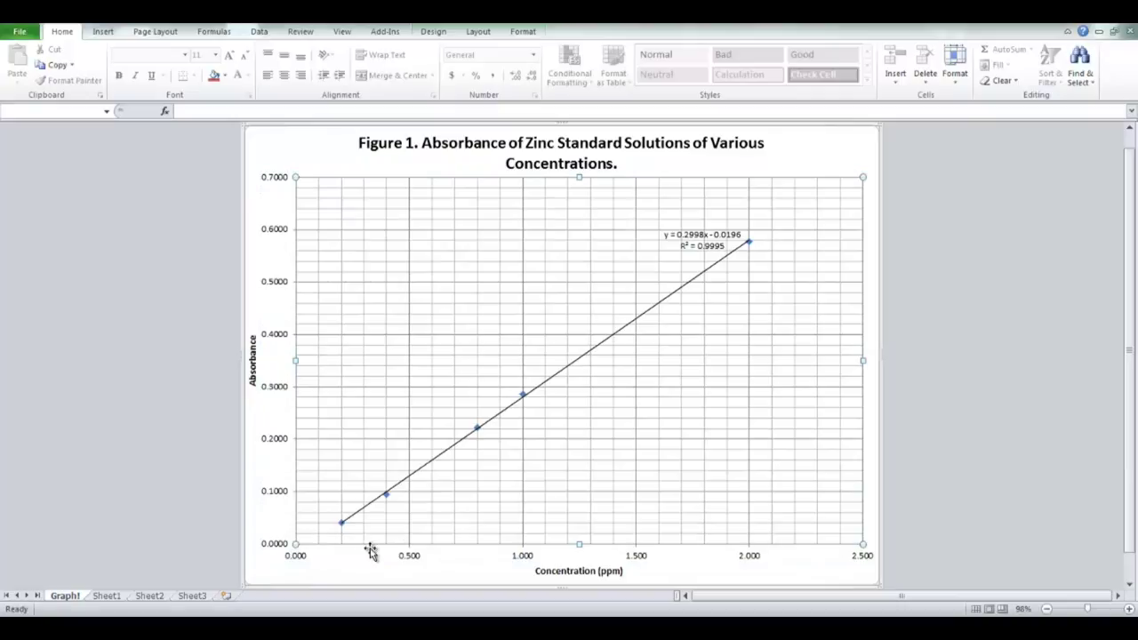
click(376, 569)
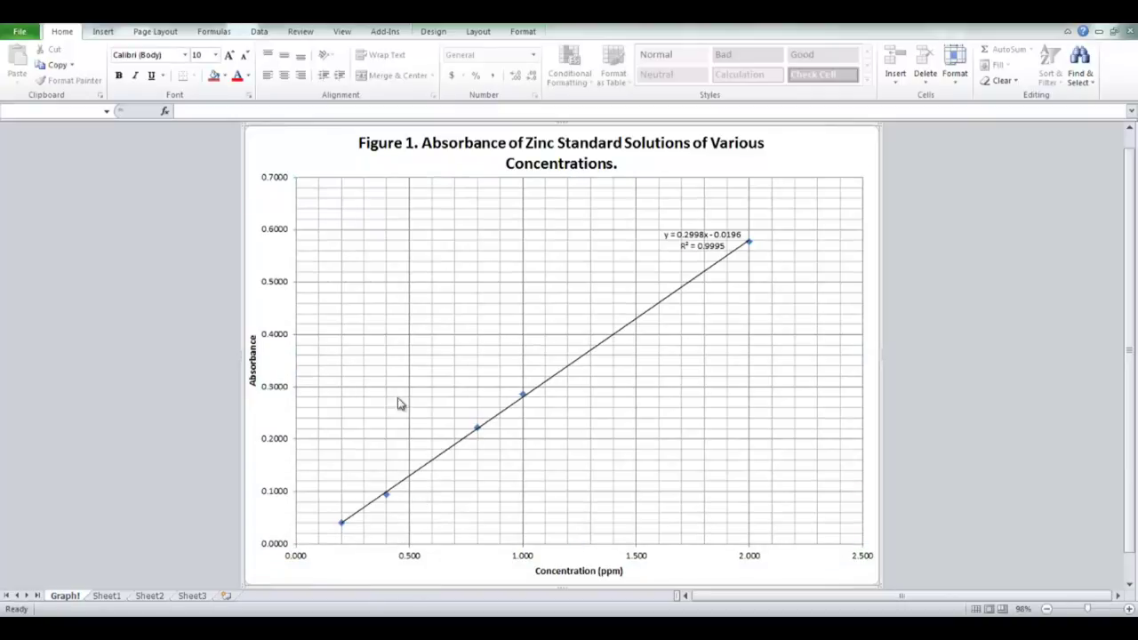
Add a text box reading "Name & ID" in the chart's upper-right corner, beside the chart title
click(104, 32)
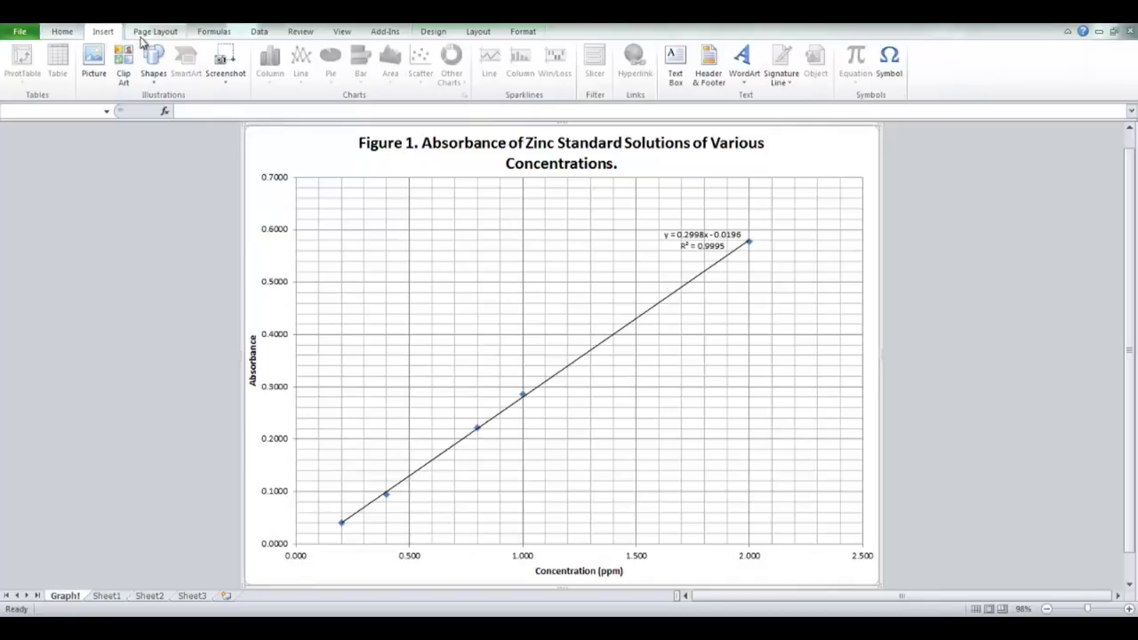
click(676, 67)
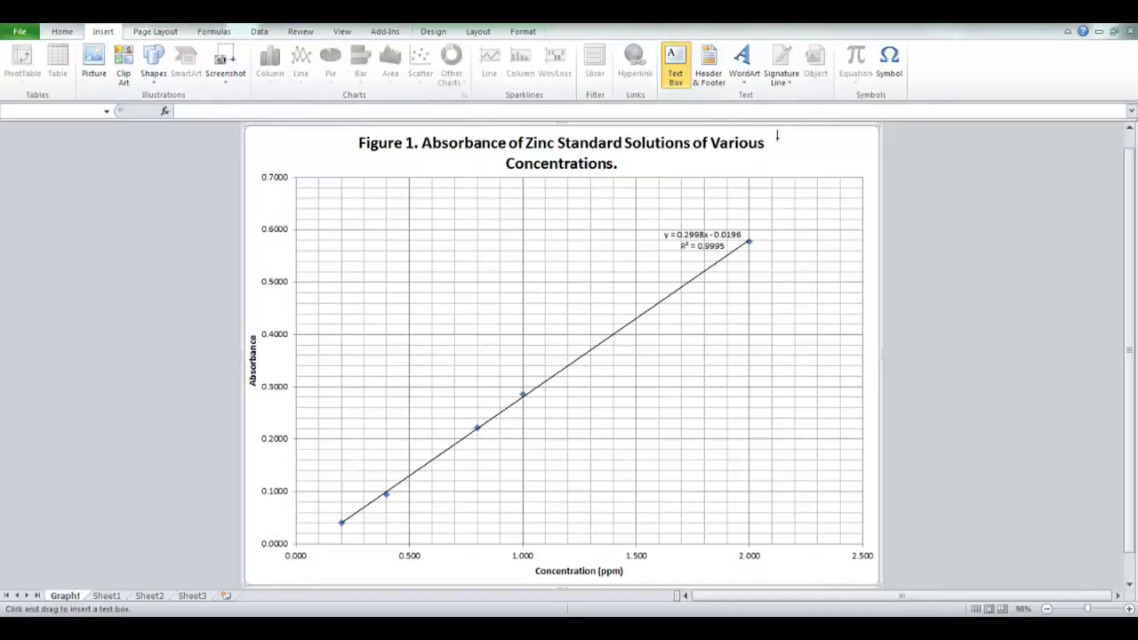
drag(776, 136, 868, 156)
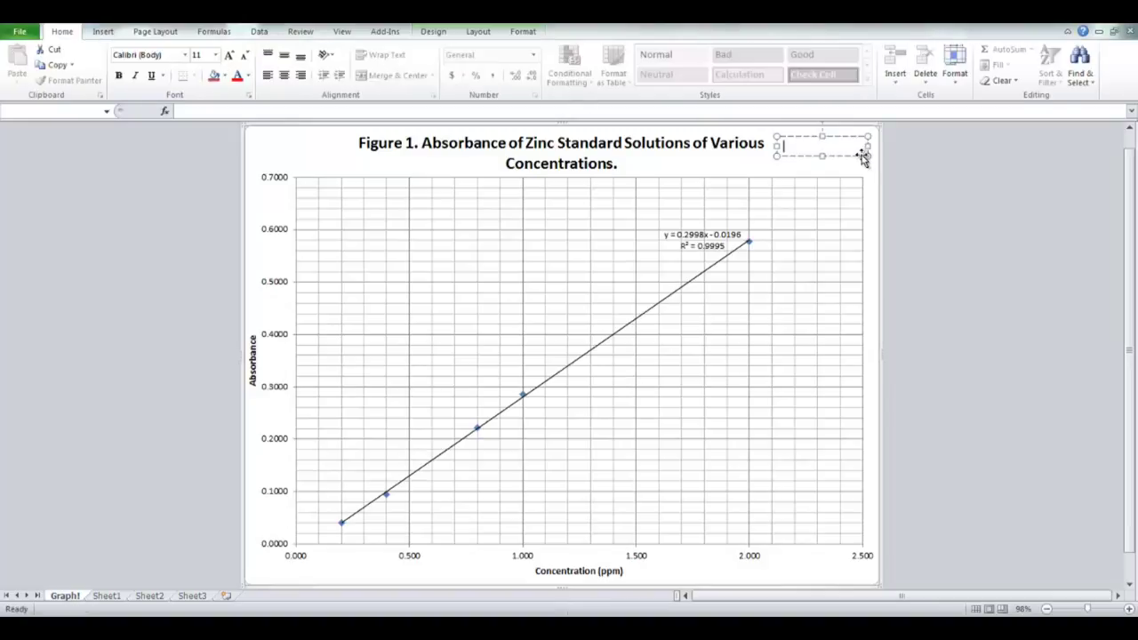
text(Name &)
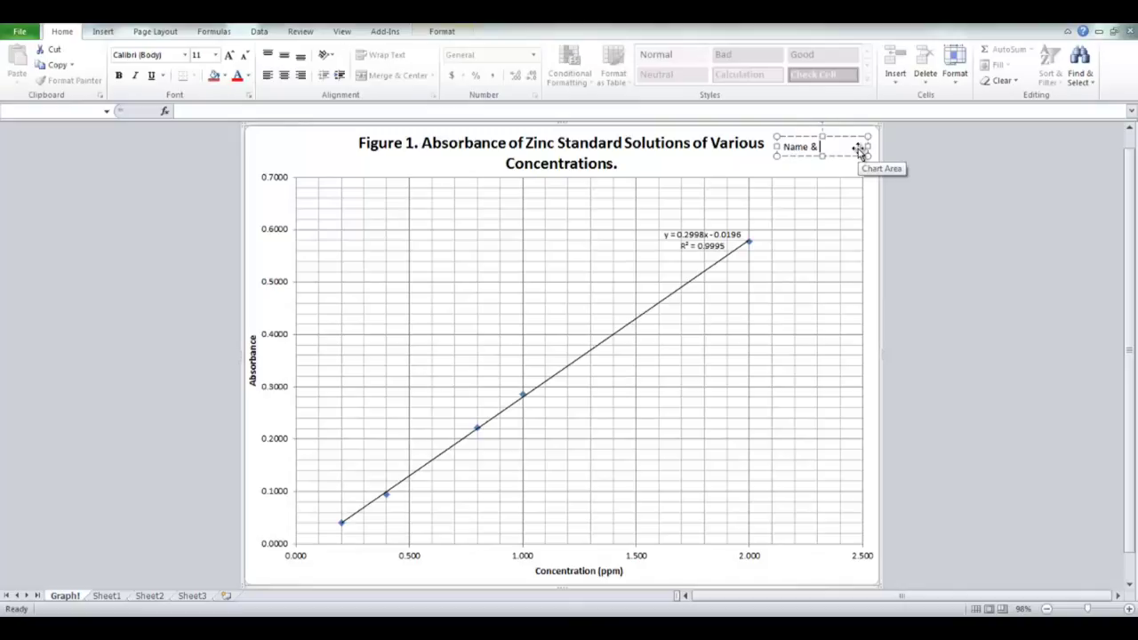
text( ID)
click(264, 142)
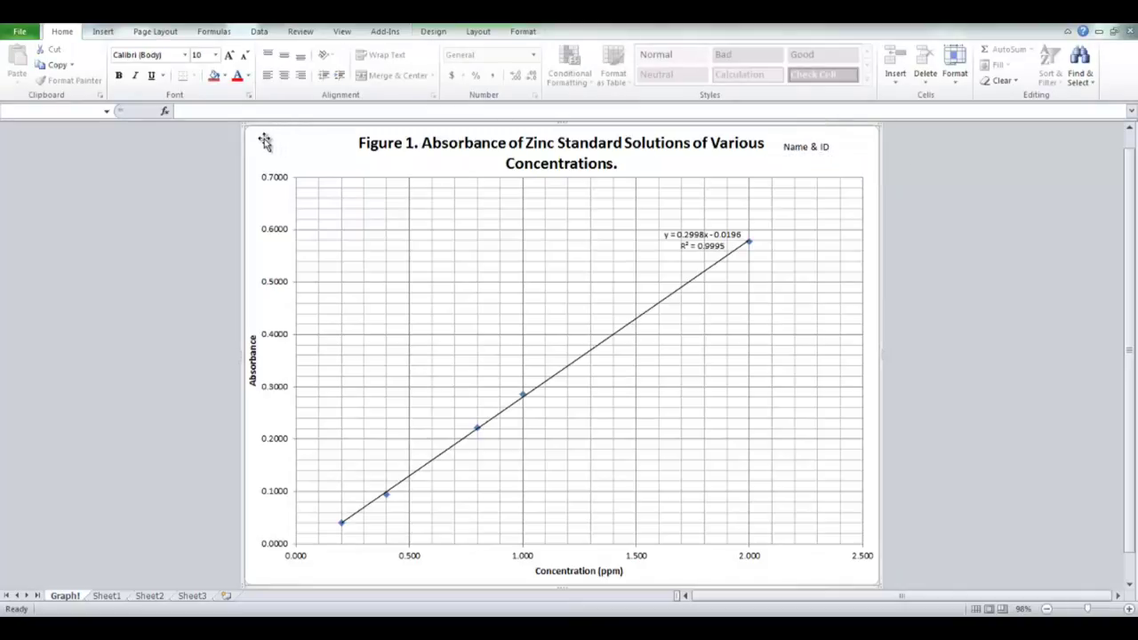
Add a text box reading "Date" in the chart's upper-left corner, beside the chart title
click(100, 32)
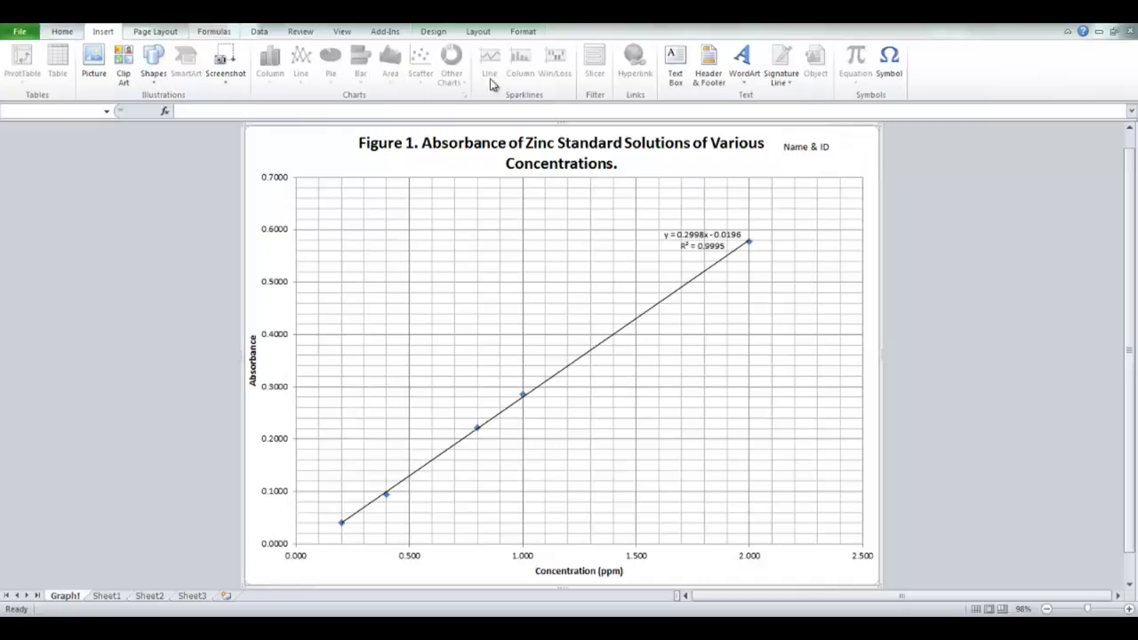
click(674, 68)
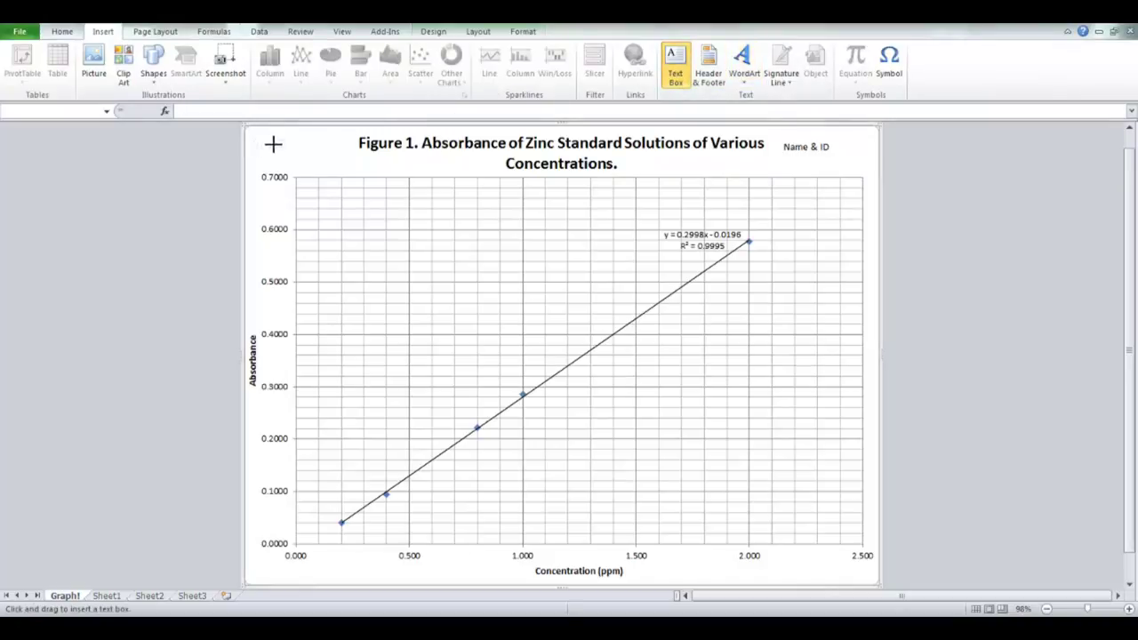
drag(253, 135, 313, 155)
text(Da)
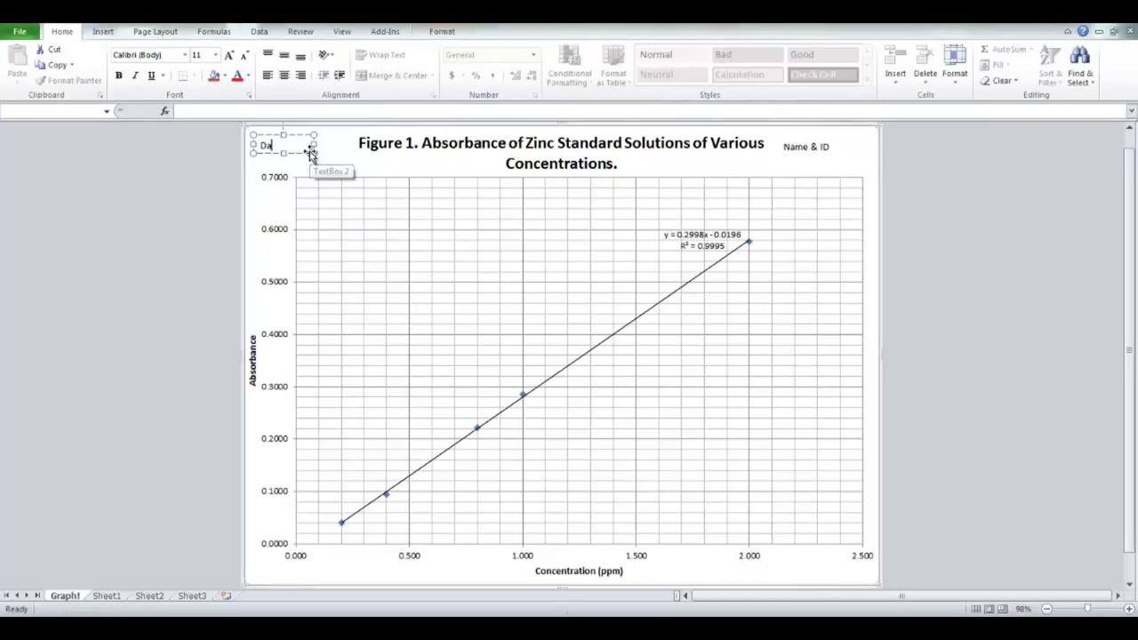
text(te)
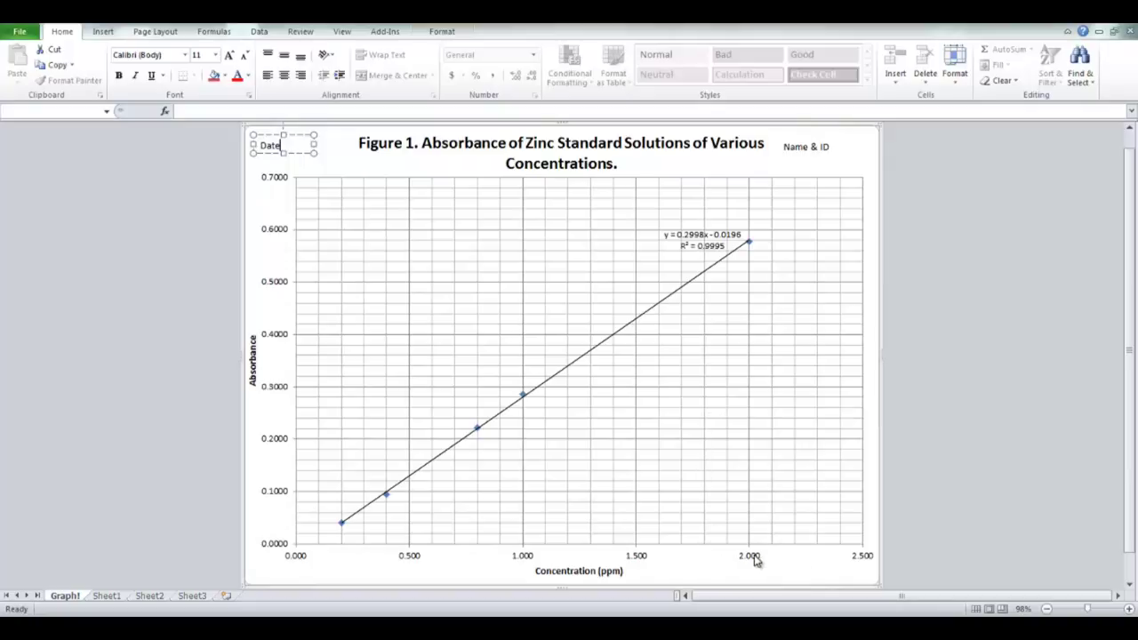
click(341, 158)
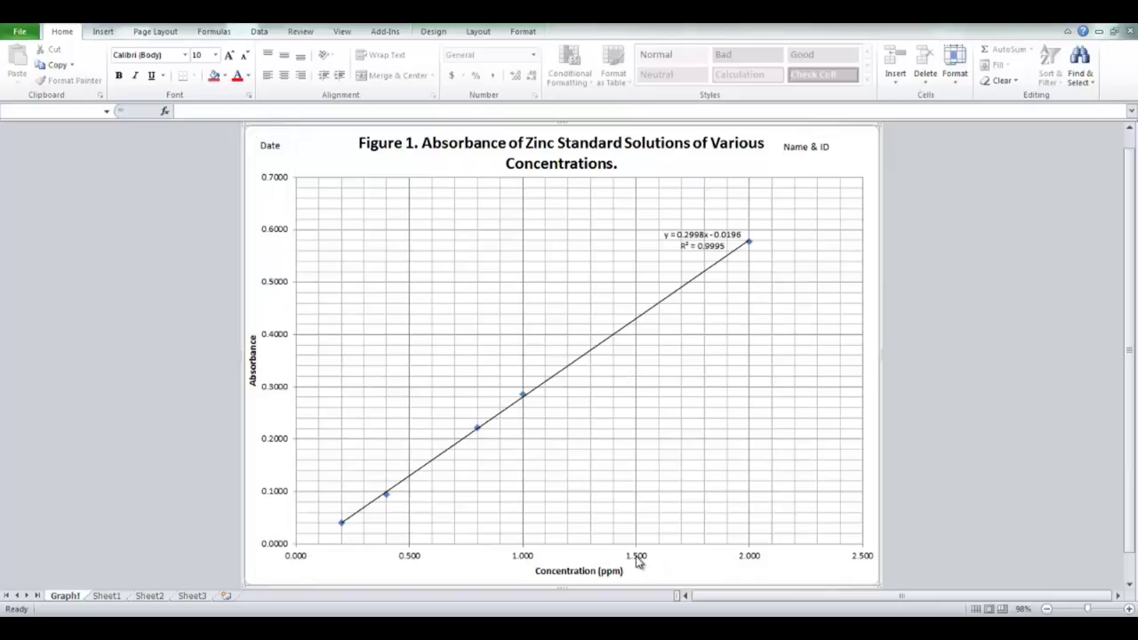
Fix the horizontal axis maximum at 2, the major unit at 0.5 and the minor unit at 0.05
click(637, 558)
right_click(636, 558)
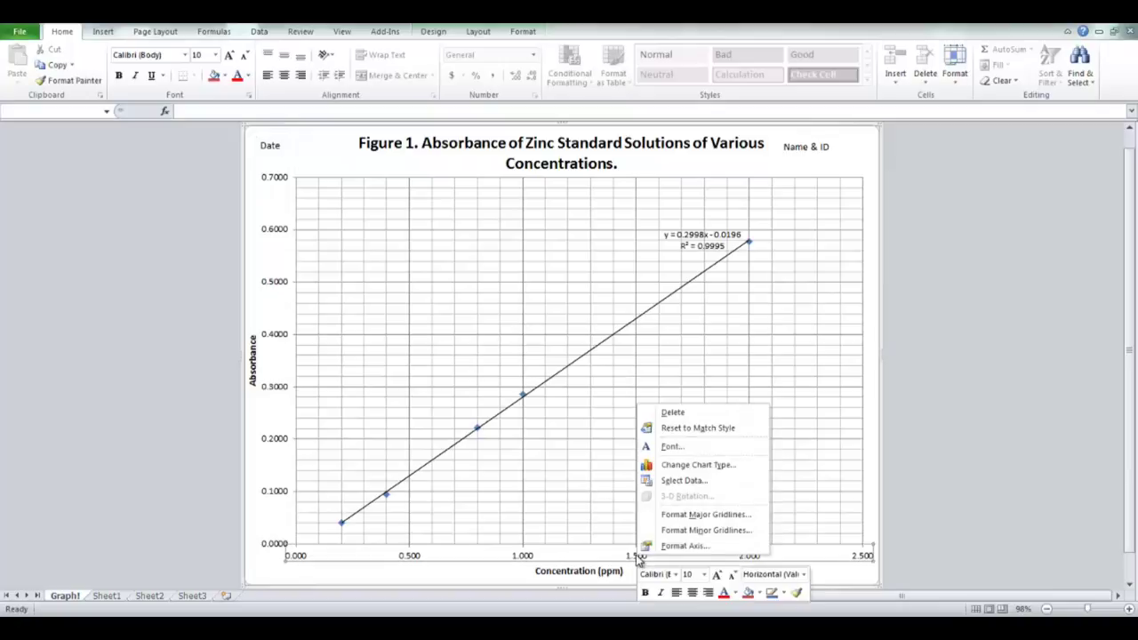
click(697, 548)
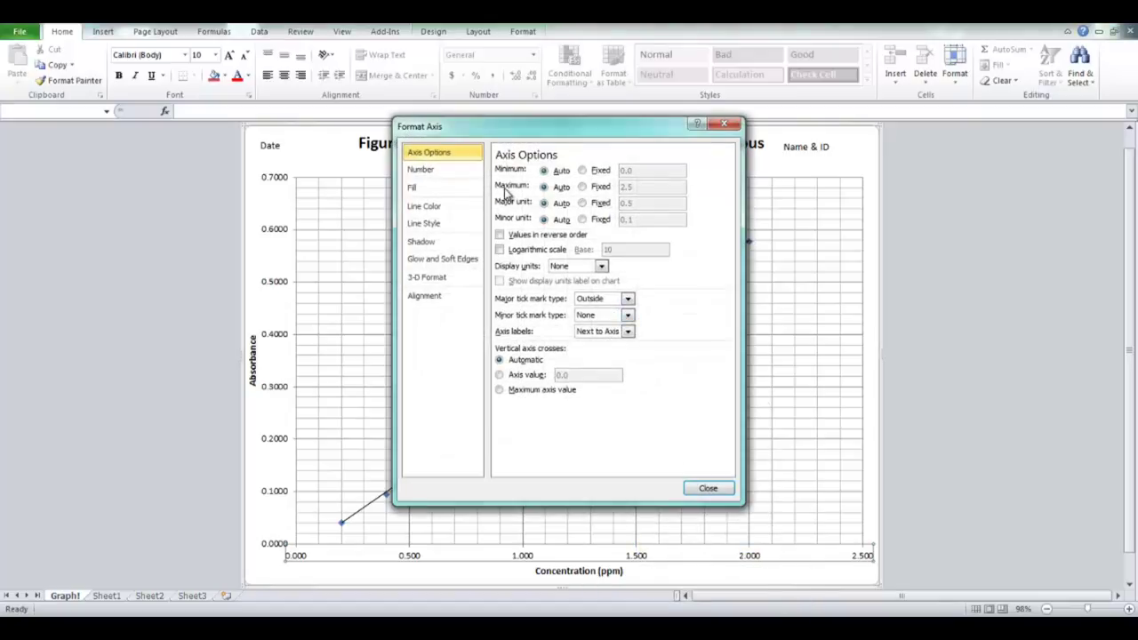
click(582, 186)
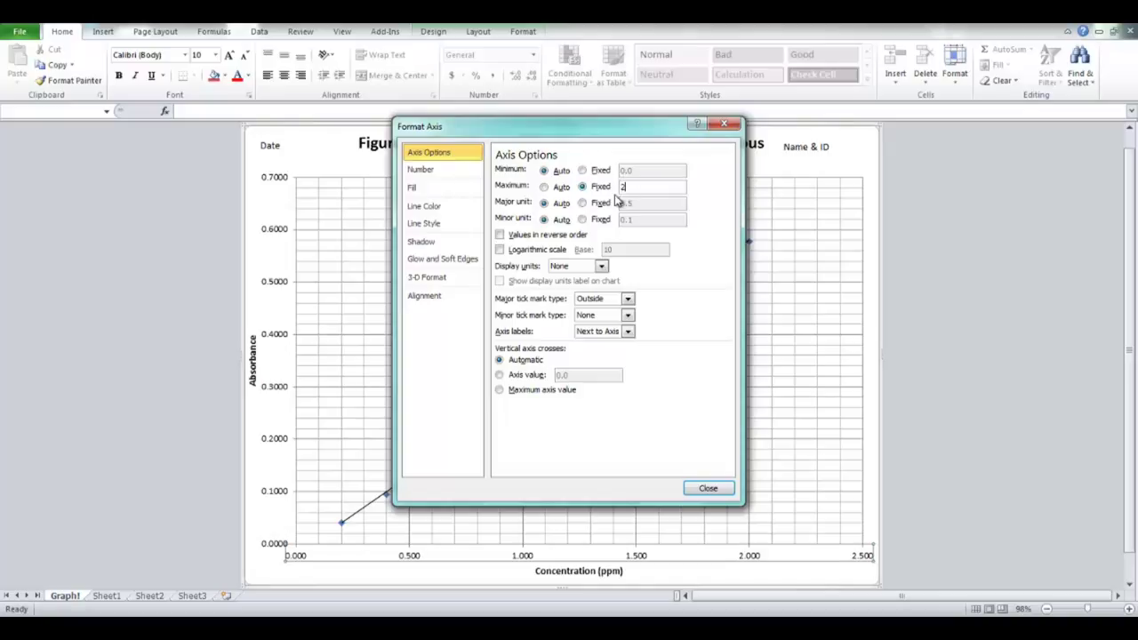
click(583, 203)
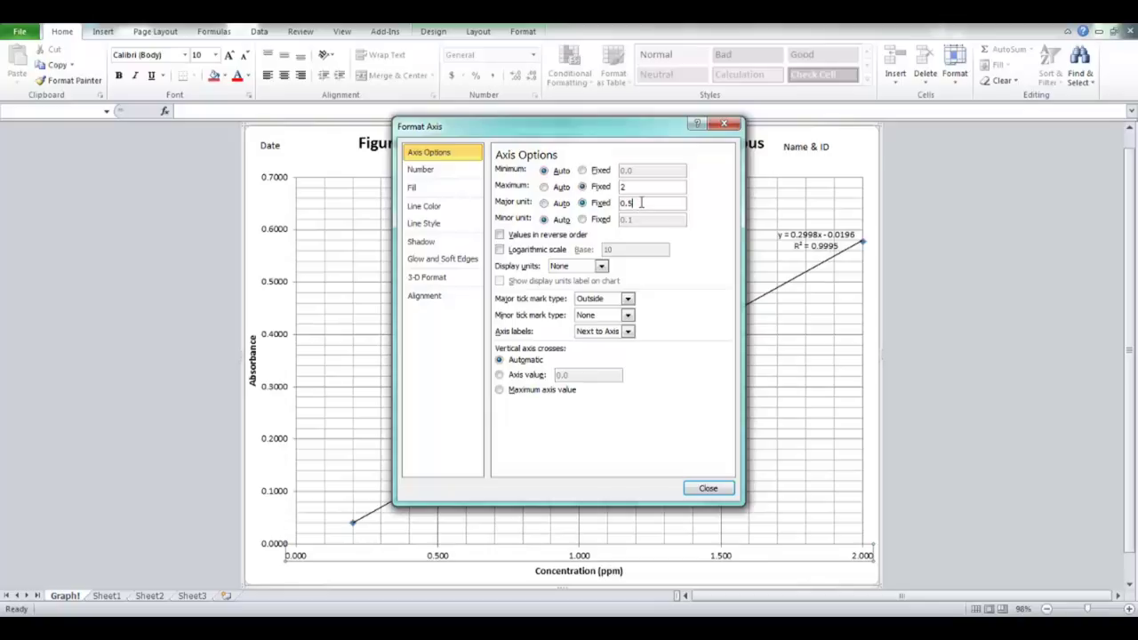
click(601, 221)
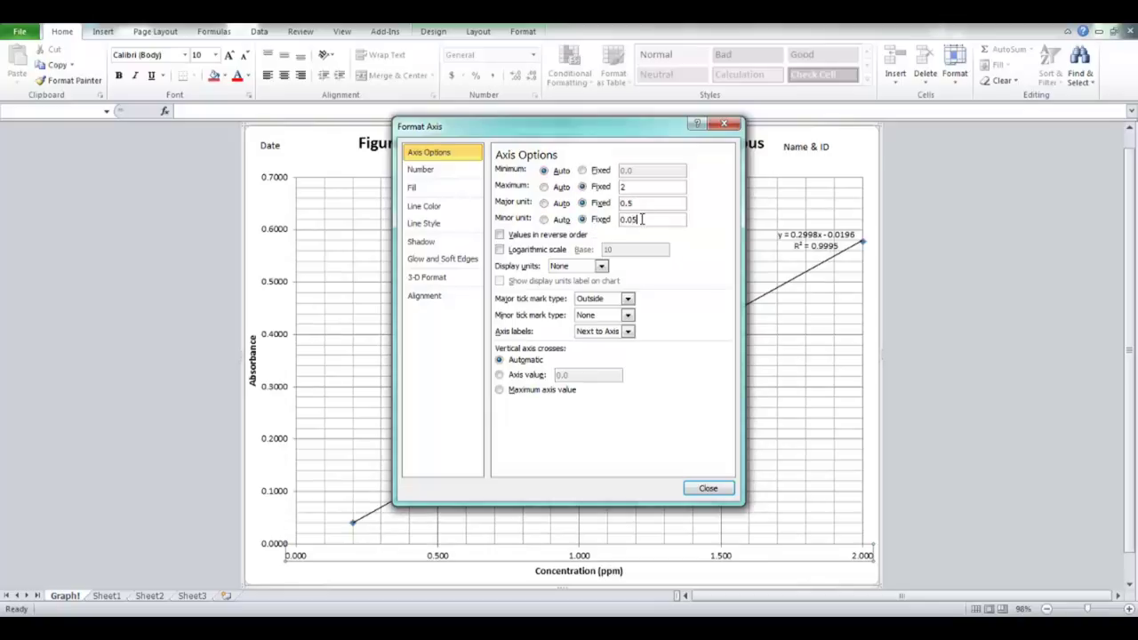
click(707, 488)
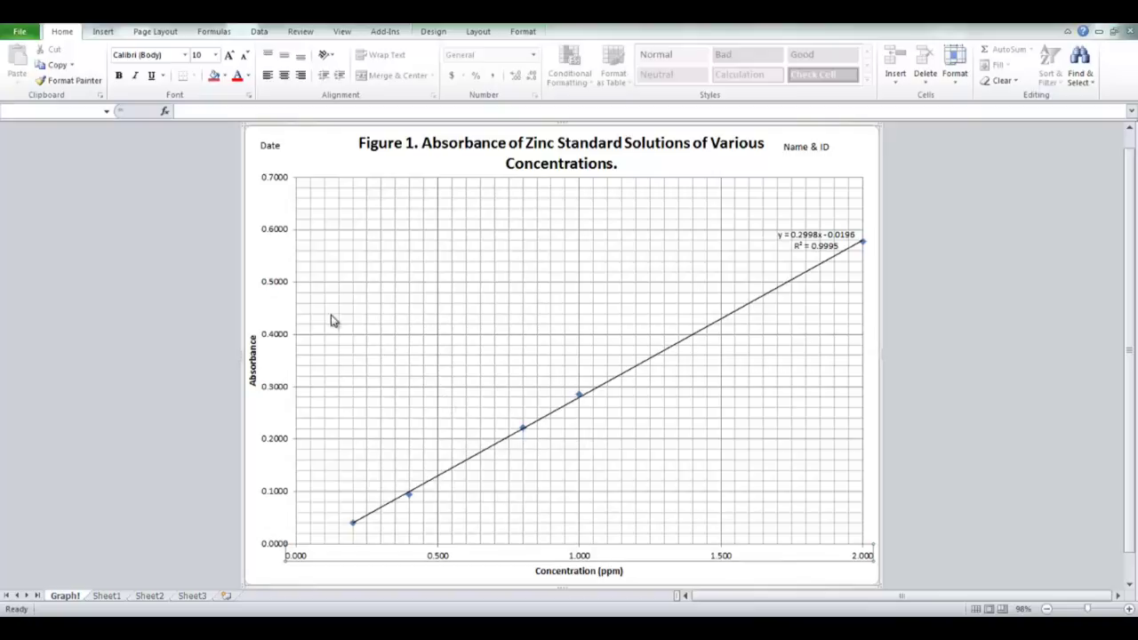
Fix the vertical axis maximum at 0.6
click(280, 233)
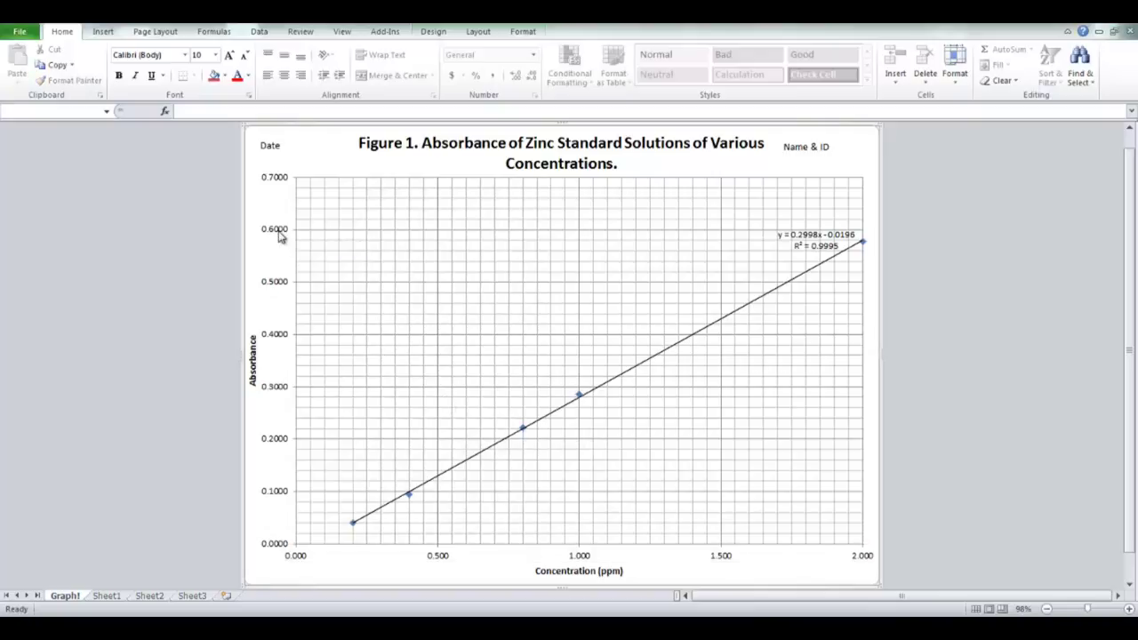
right_click(280, 233)
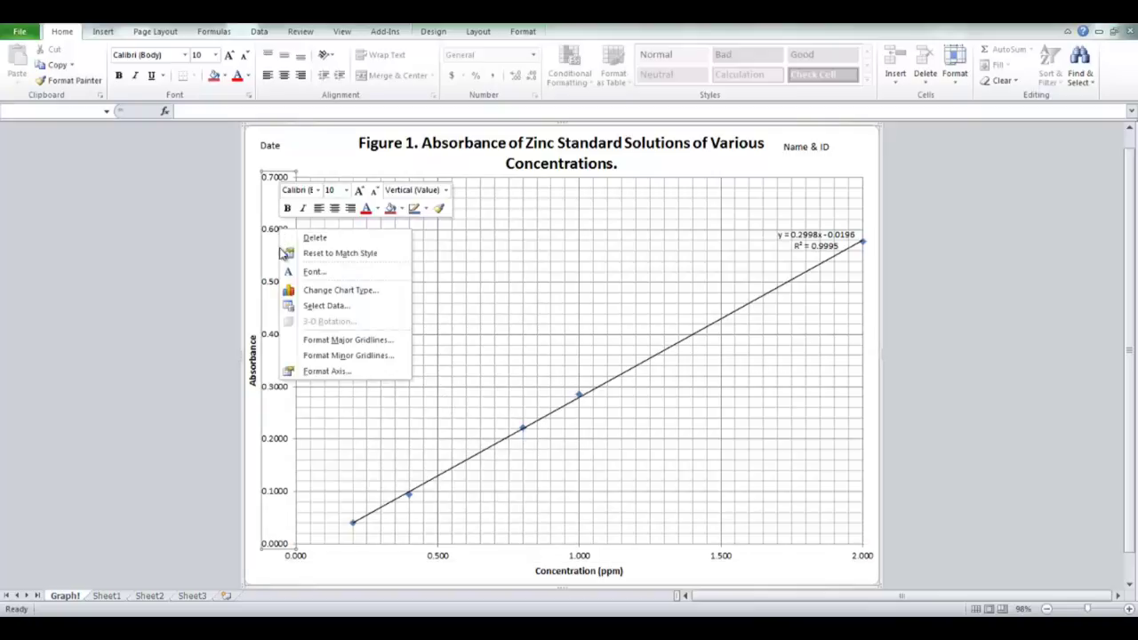
click(326, 371)
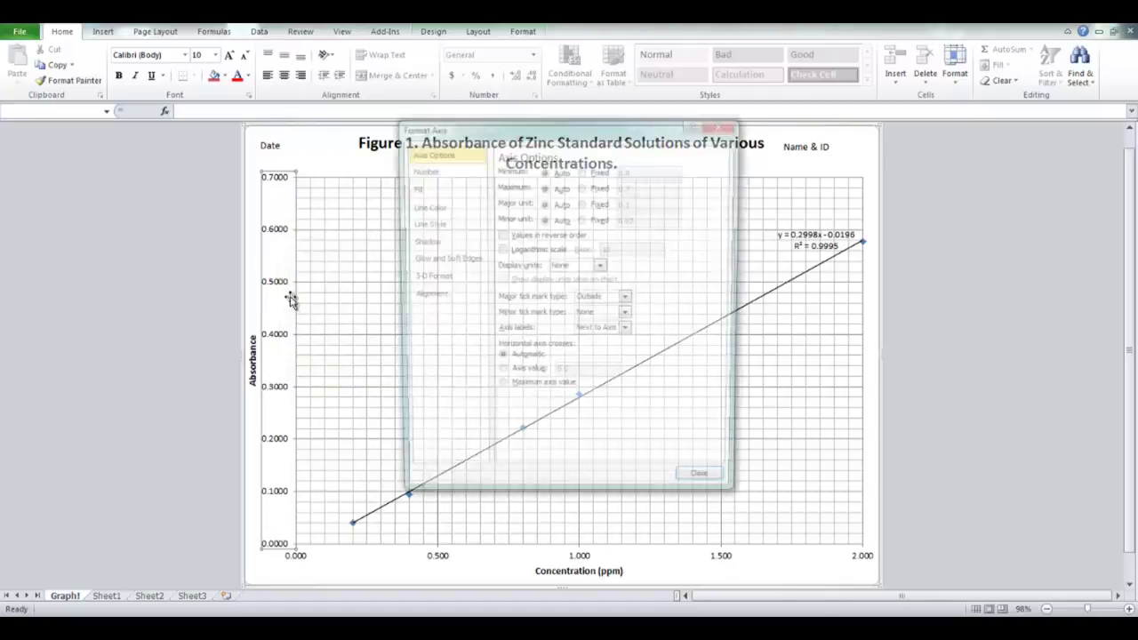
click(583, 187)
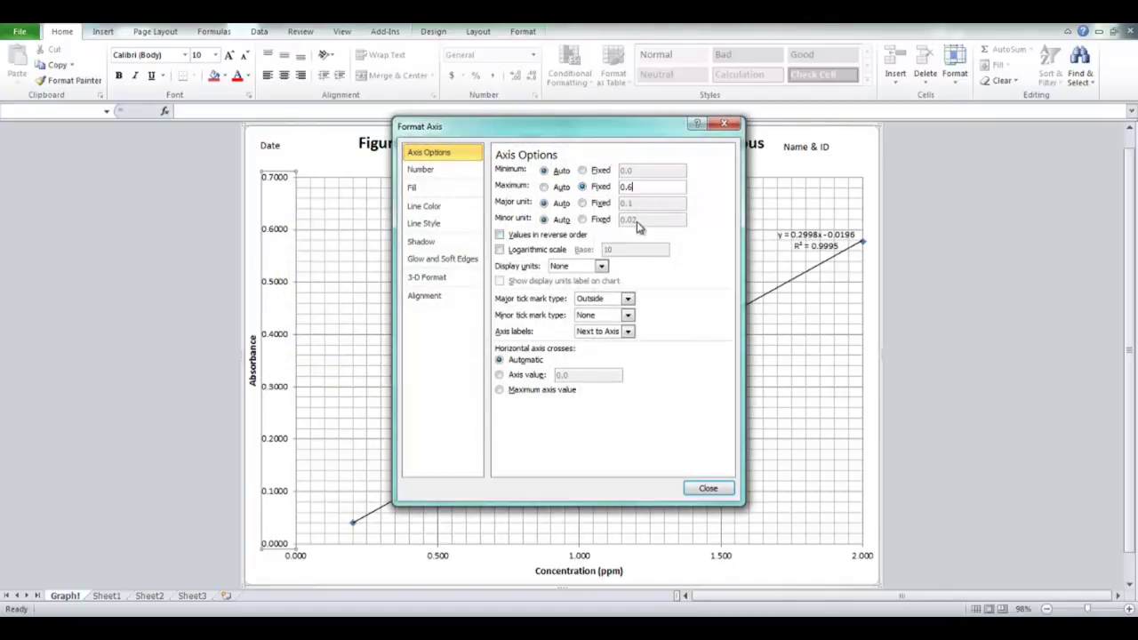
click(707, 488)
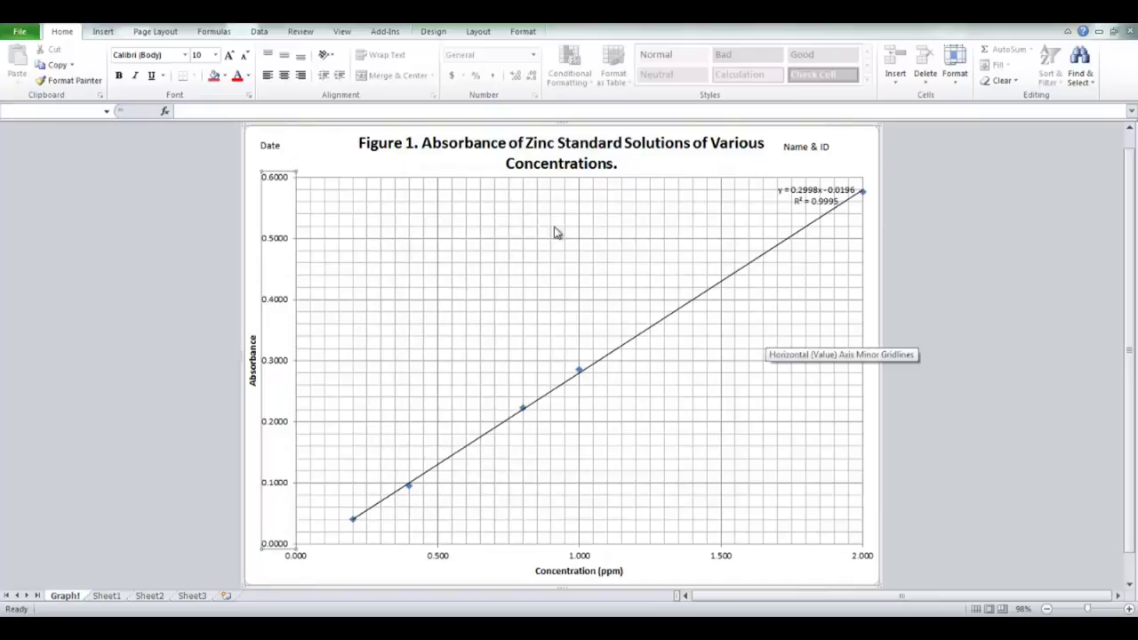
click(367, 158)
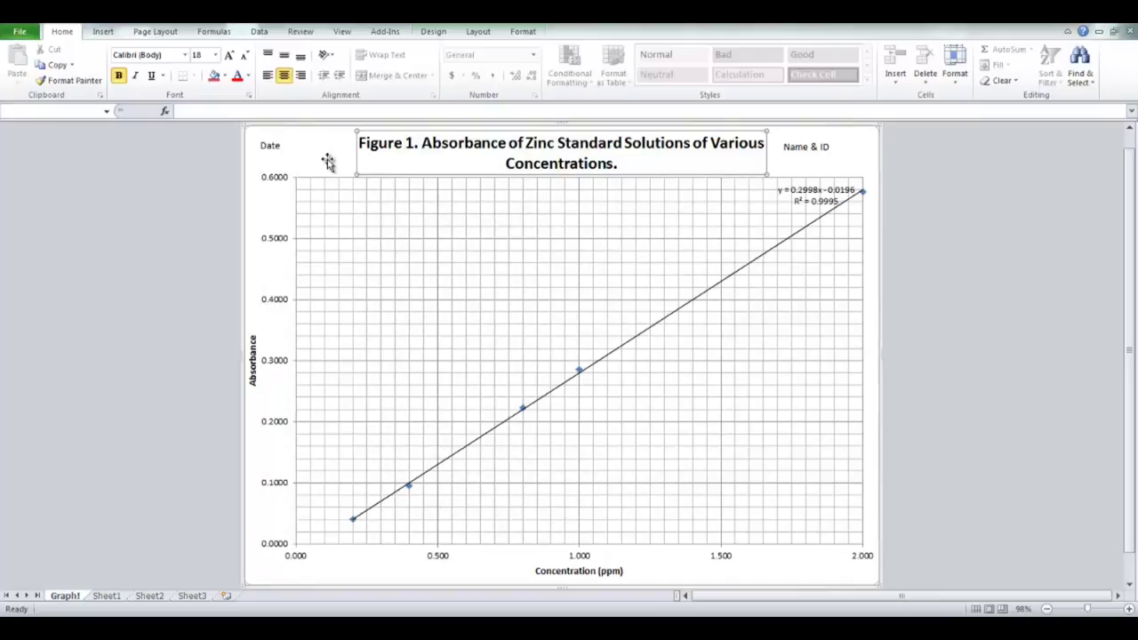